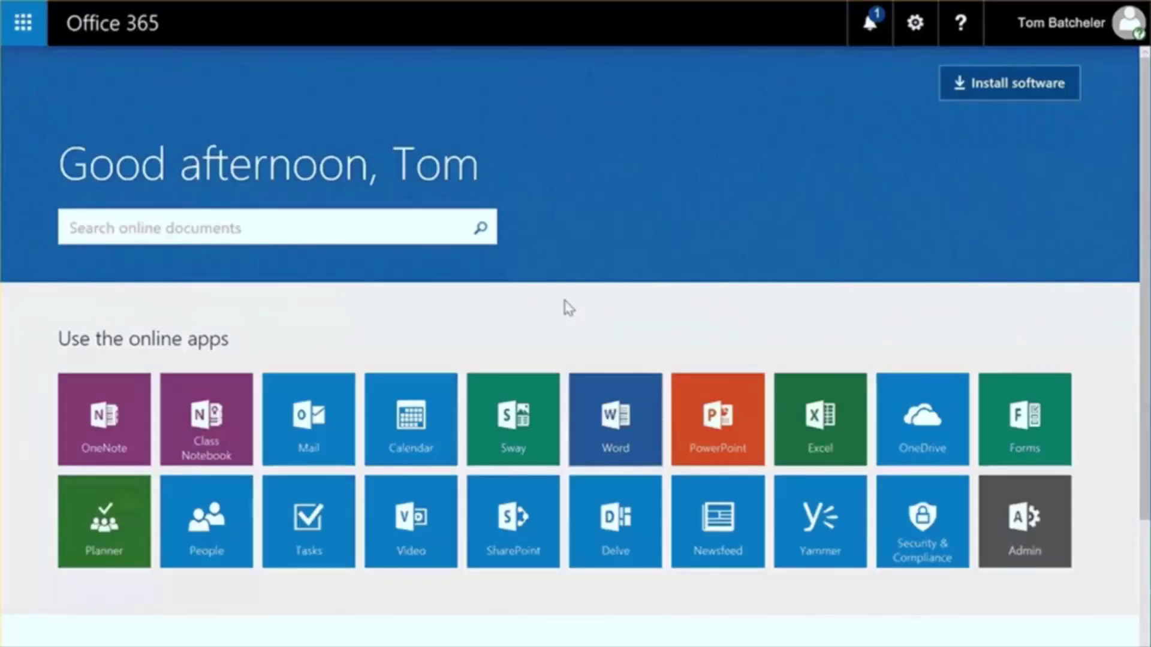
pyautogui.click(39, 39)
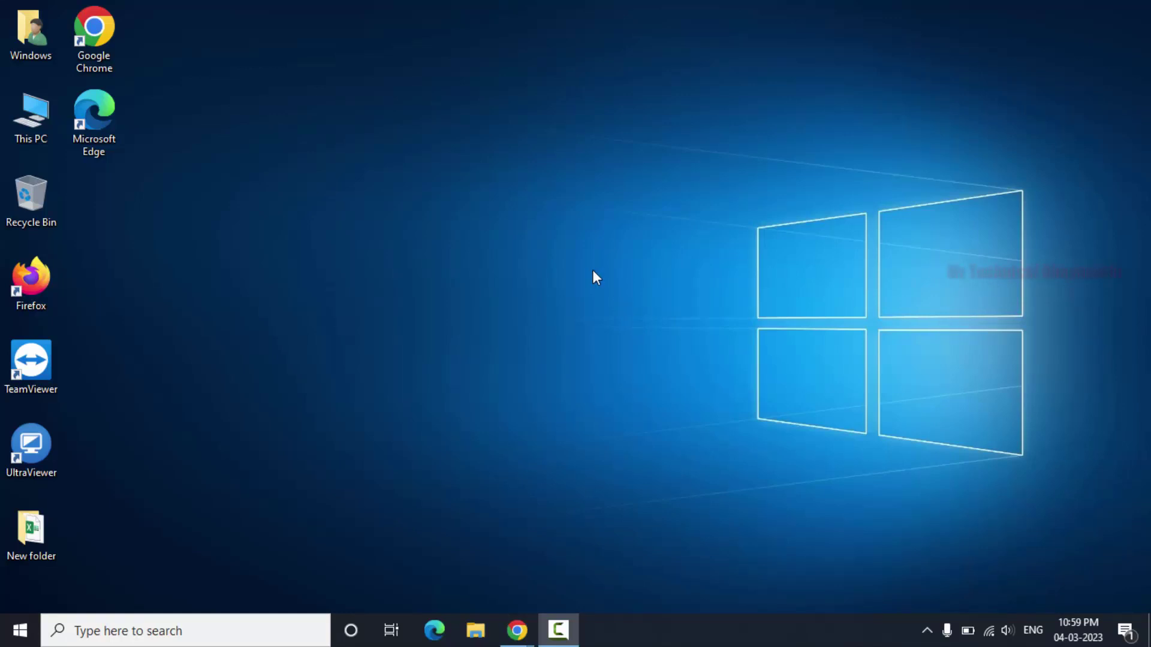
pyautogui.rightClick(113, 42)
pyautogui.click(145, 44)
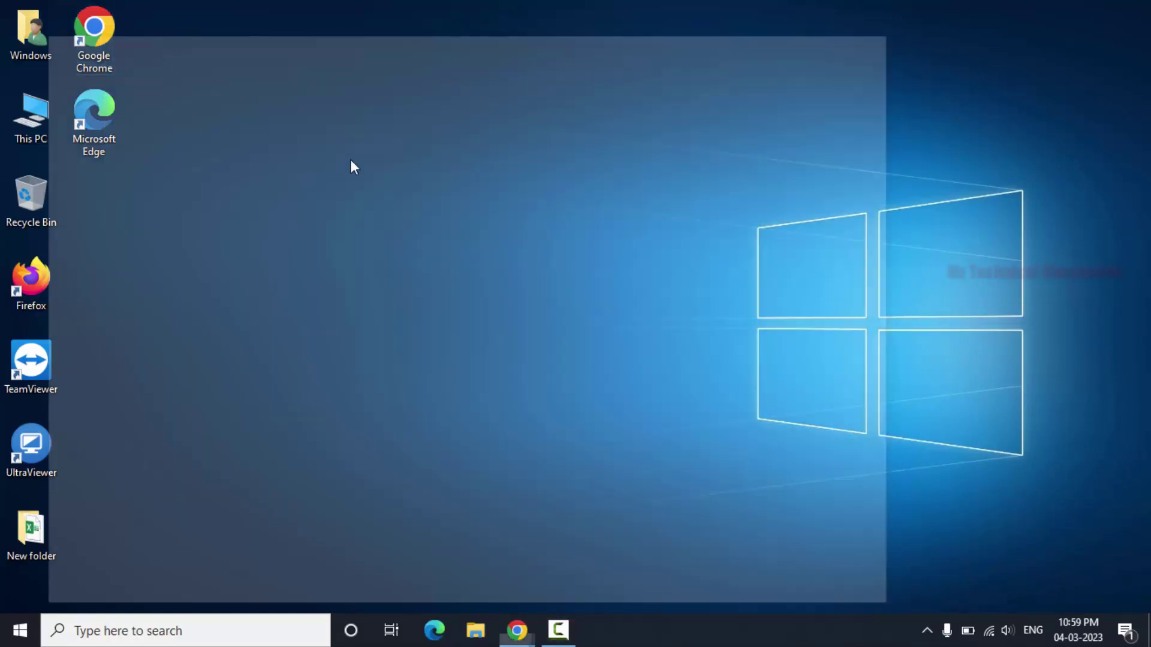
pyautogui.click(843, 36)
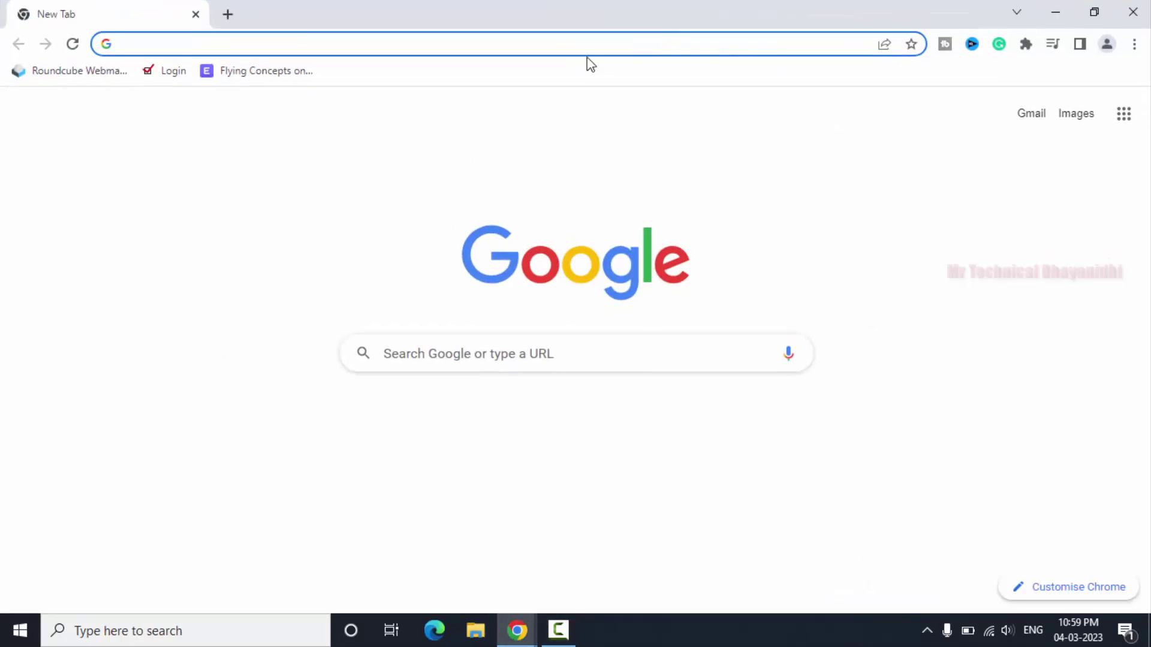
# Step: Go to google.com and search for "office customization tool"
pyautogui.click(587, 54)
pyautogui.write('googl')
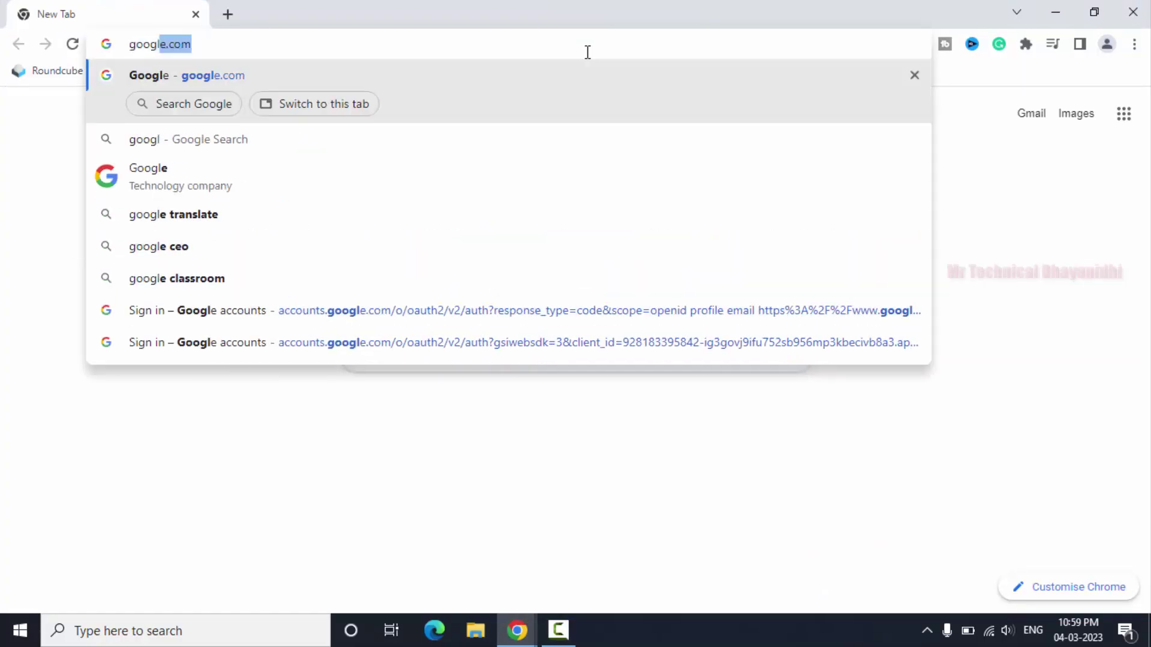
pyautogui.press('Return')
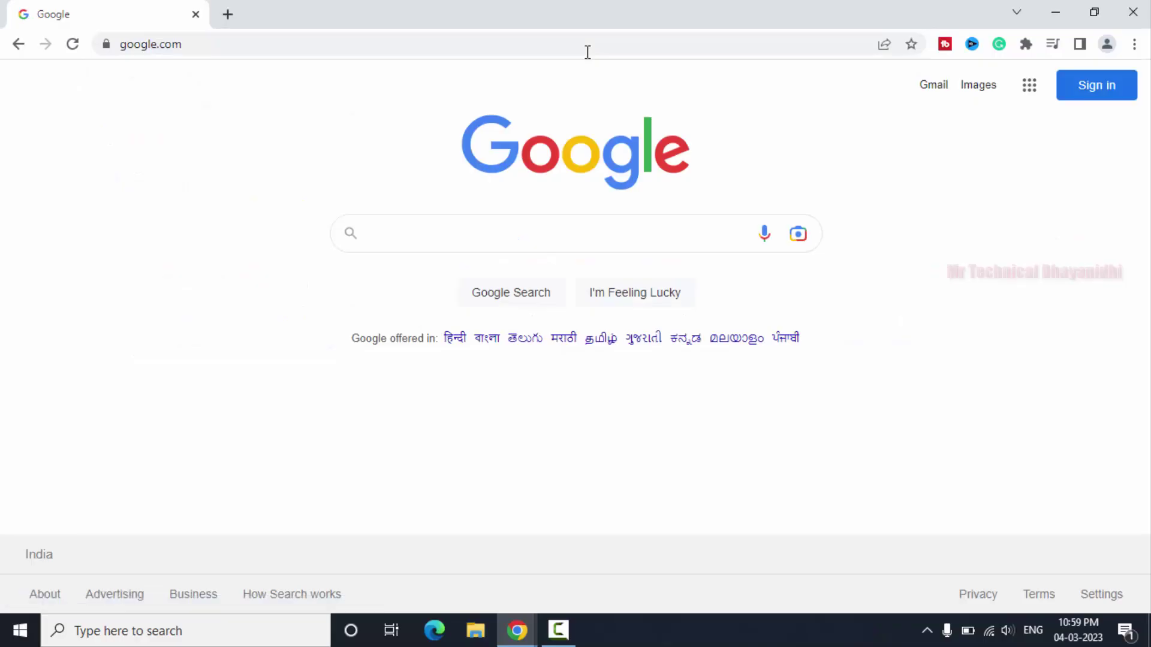
pyautogui.write('office ')
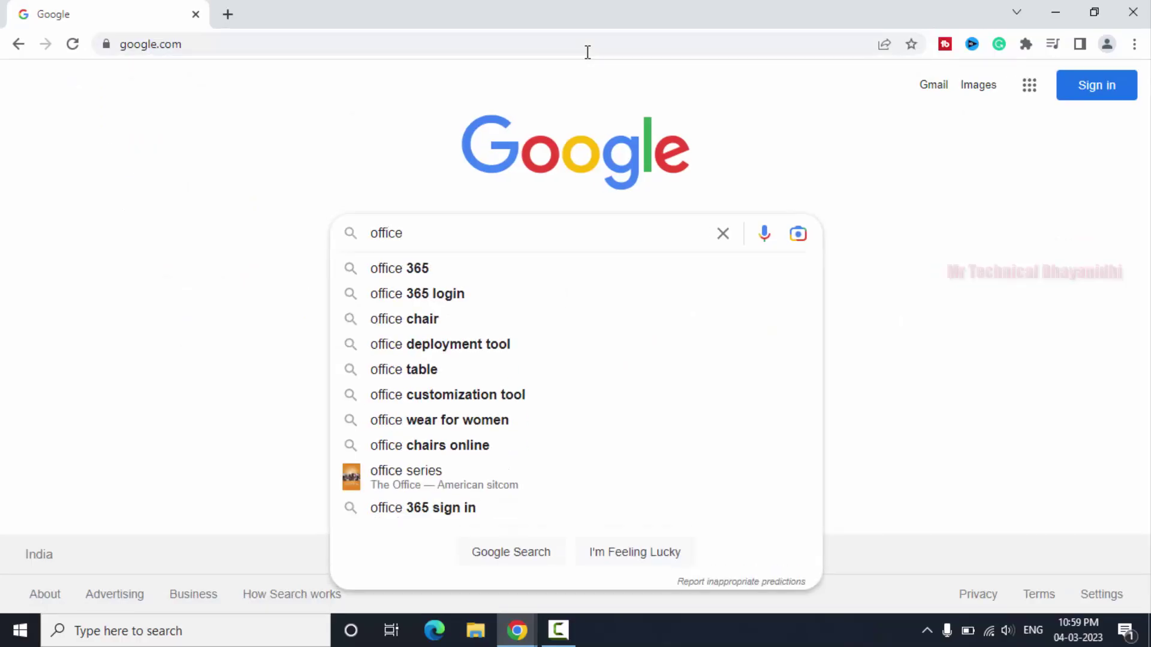
pyautogui.write('cust')
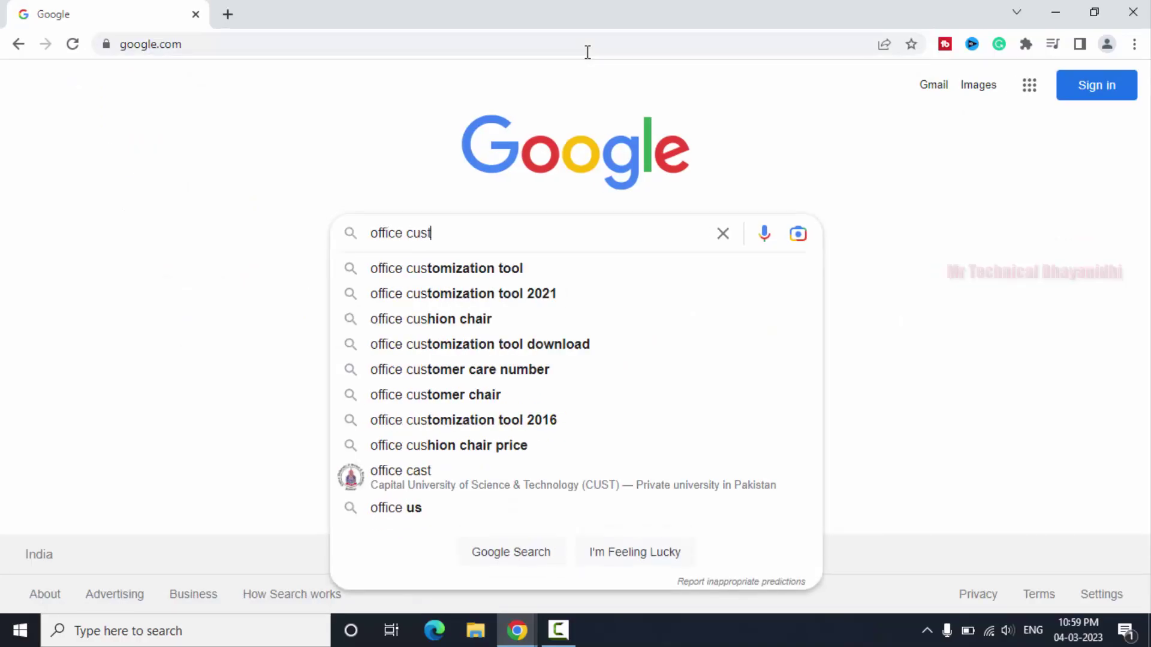
pyautogui.click(481, 269)
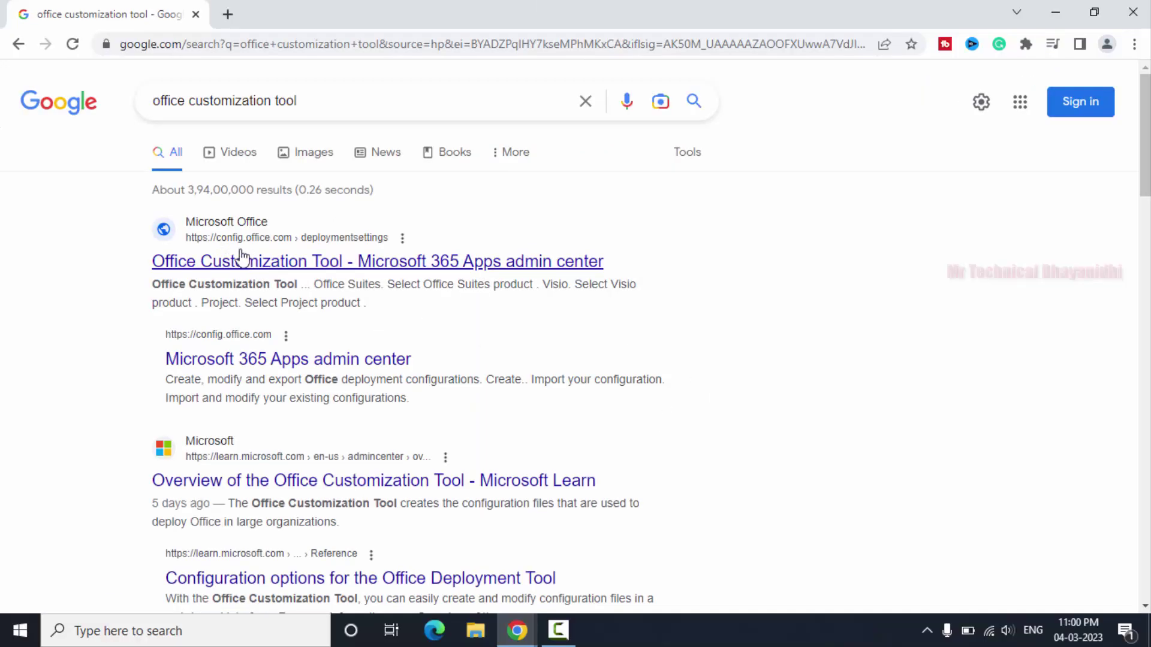
# Step: Open the config.office.com Office Customization Tool search result in a new tab and switch to it
pyautogui.rightClick(322, 265)
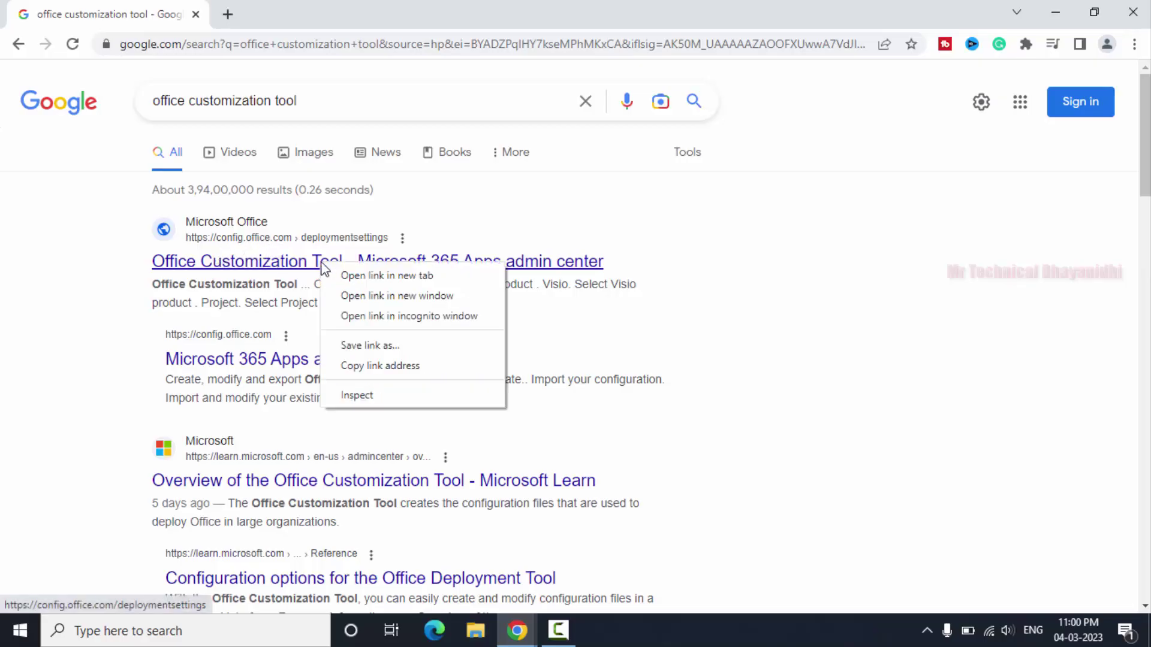
pyautogui.click(354, 276)
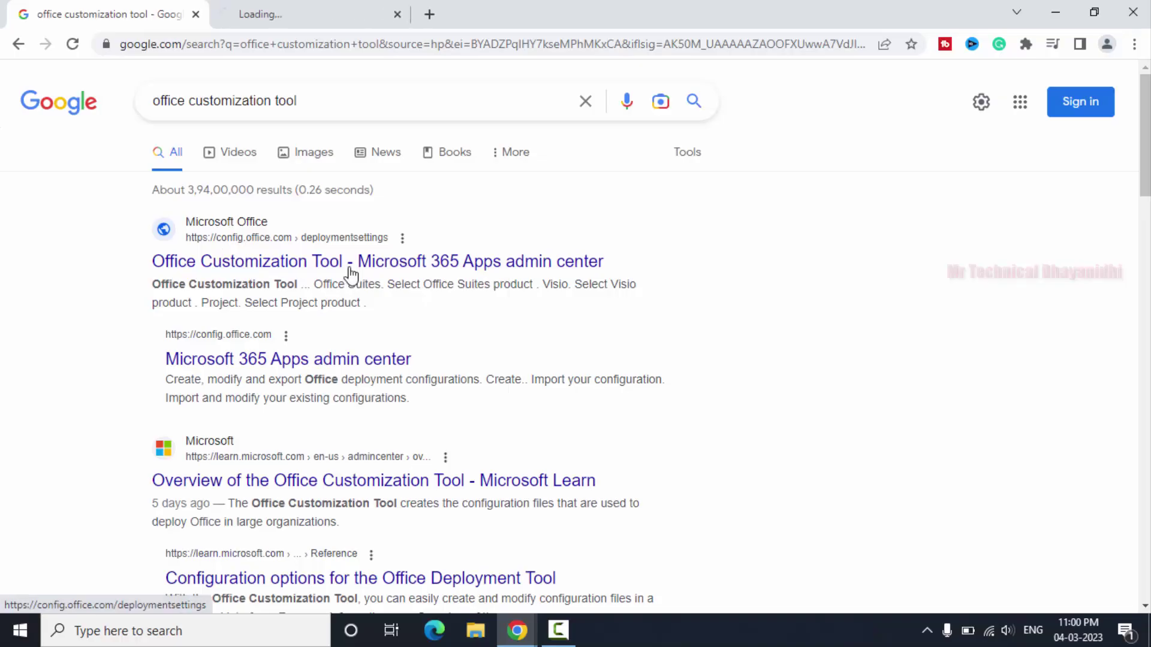
pyautogui.click(318, 17)
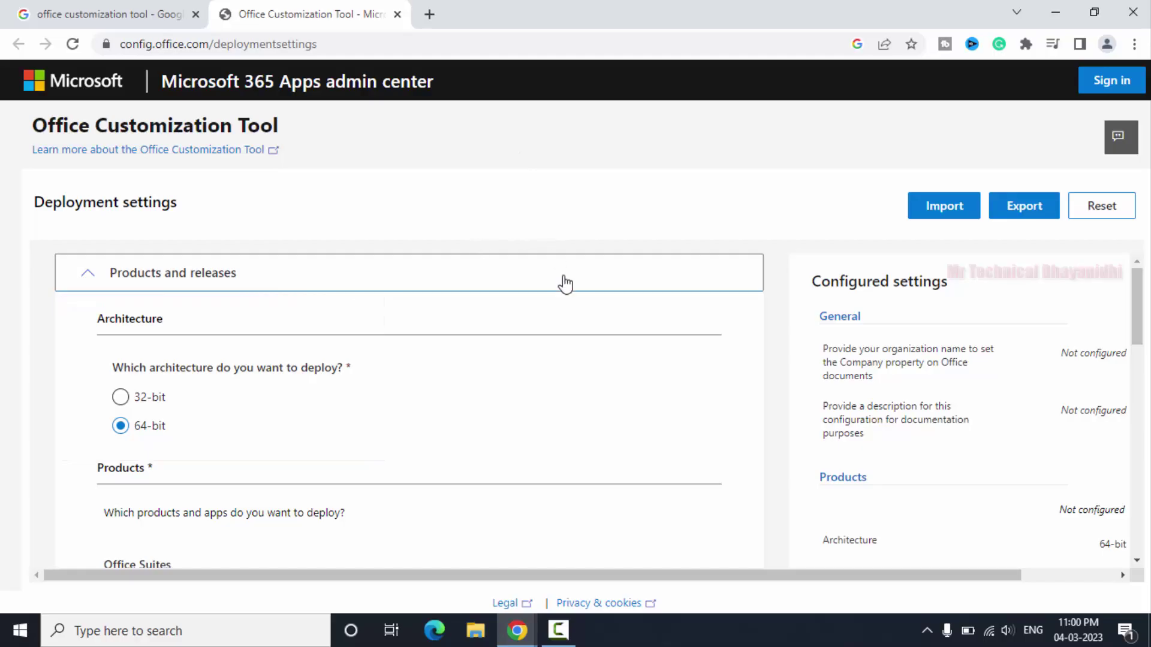
# Step: Choose Microsoft 365 Apps for business as the Office Suites product to deploy
pyautogui.scroll(-1, 562, 276)
pyautogui.scroll(-1, 283, 287)
pyautogui.scroll(2, 267, 280)
pyautogui.scroll(-1, 174, 419)
pyautogui.scroll(-1, 187, 433)
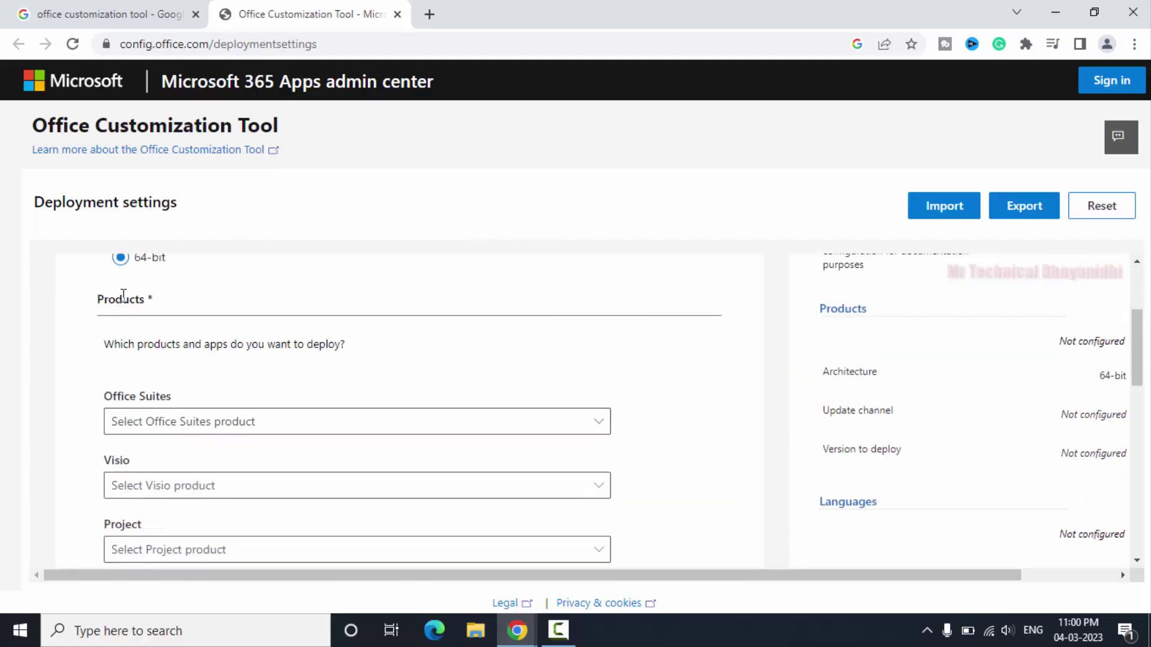
pyautogui.scroll(-1, 274, 419)
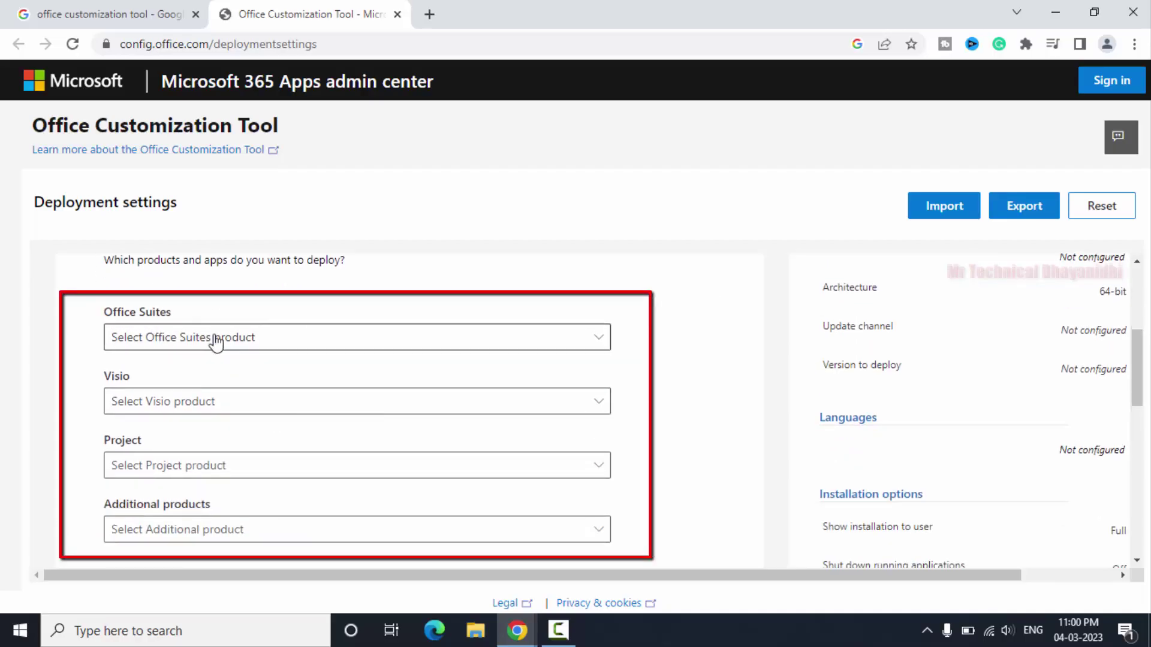
pyautogui.click(348, 343)
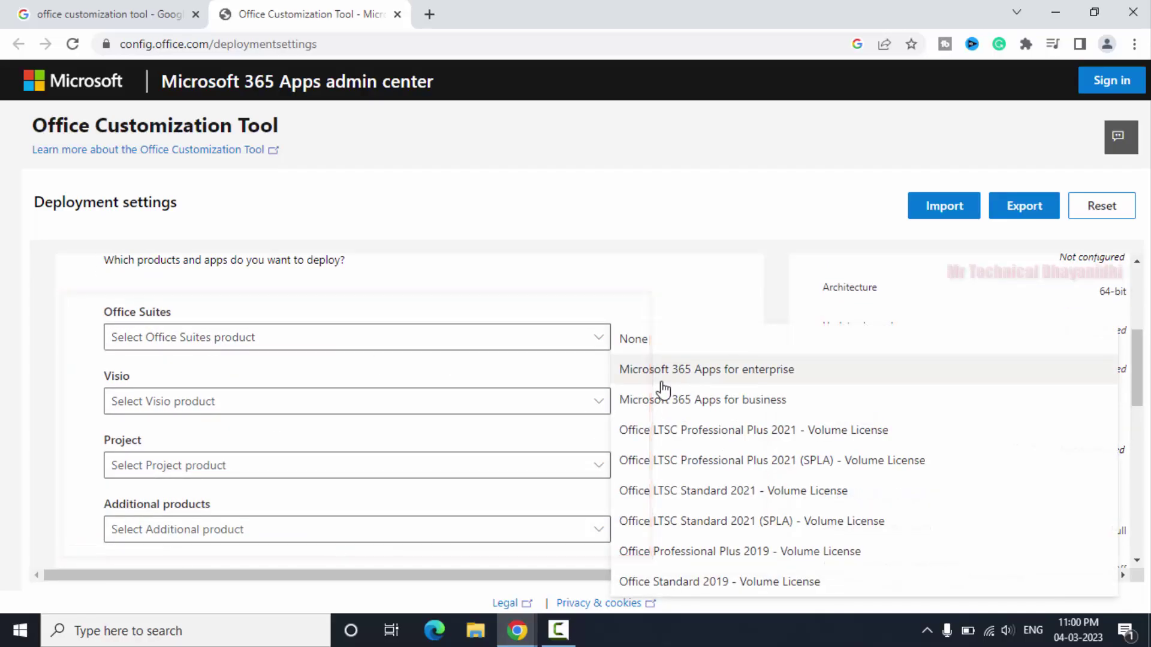
pyautogui.click(689, 407)
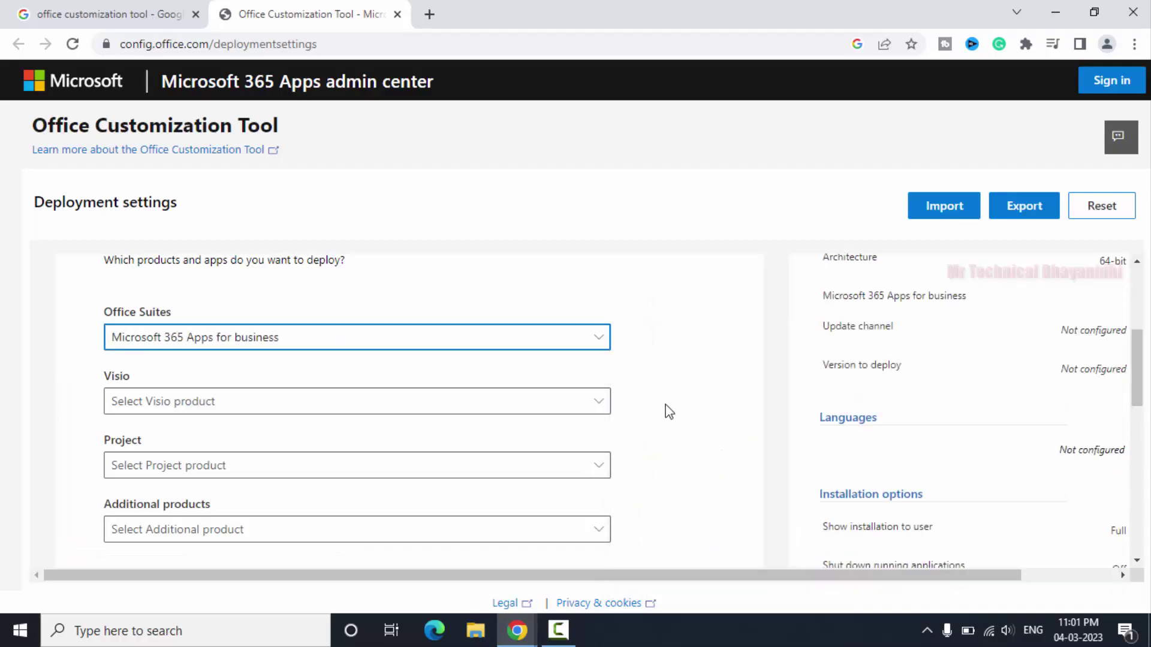
# Step: Review the available Visio products and update channel options without changing either selection
pyautogui.scroll(-2, 282, 418)
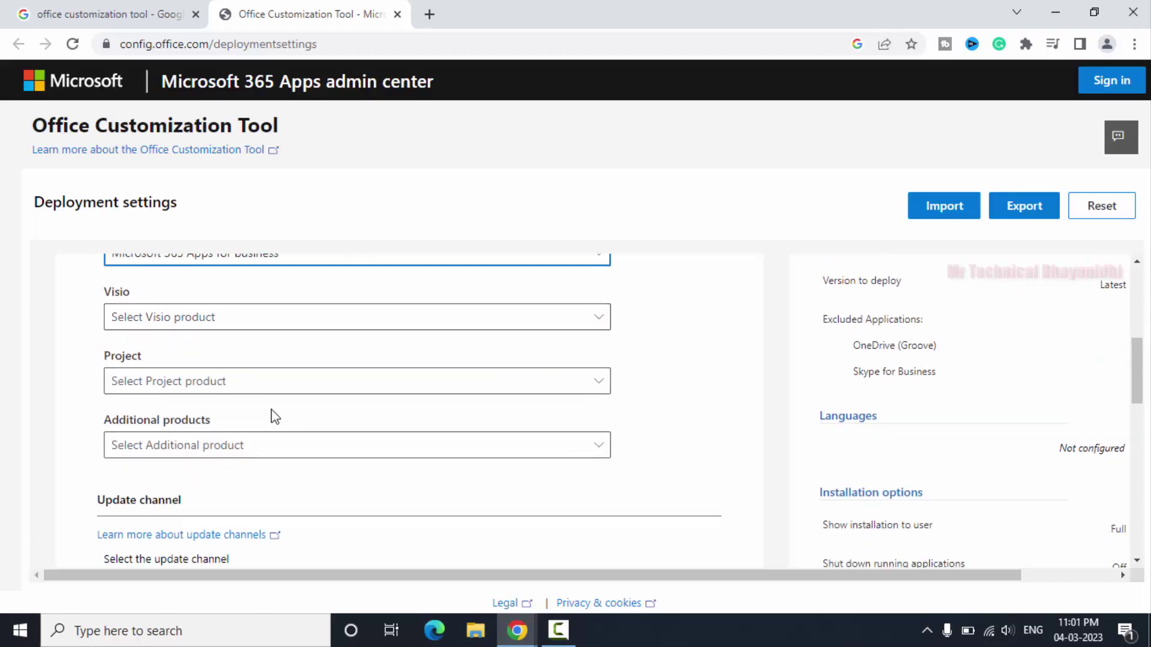
pyautogui.scroll(2, 247, 393)
pyautogui.click(407, 414)
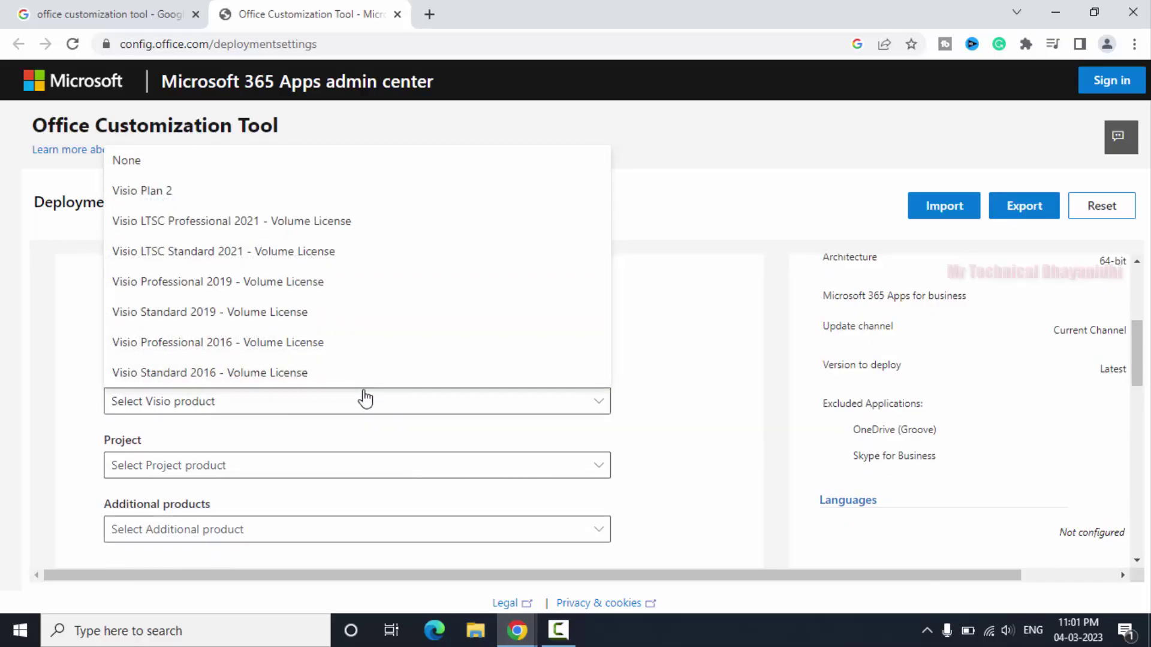
pyautogui.click(685, 483)
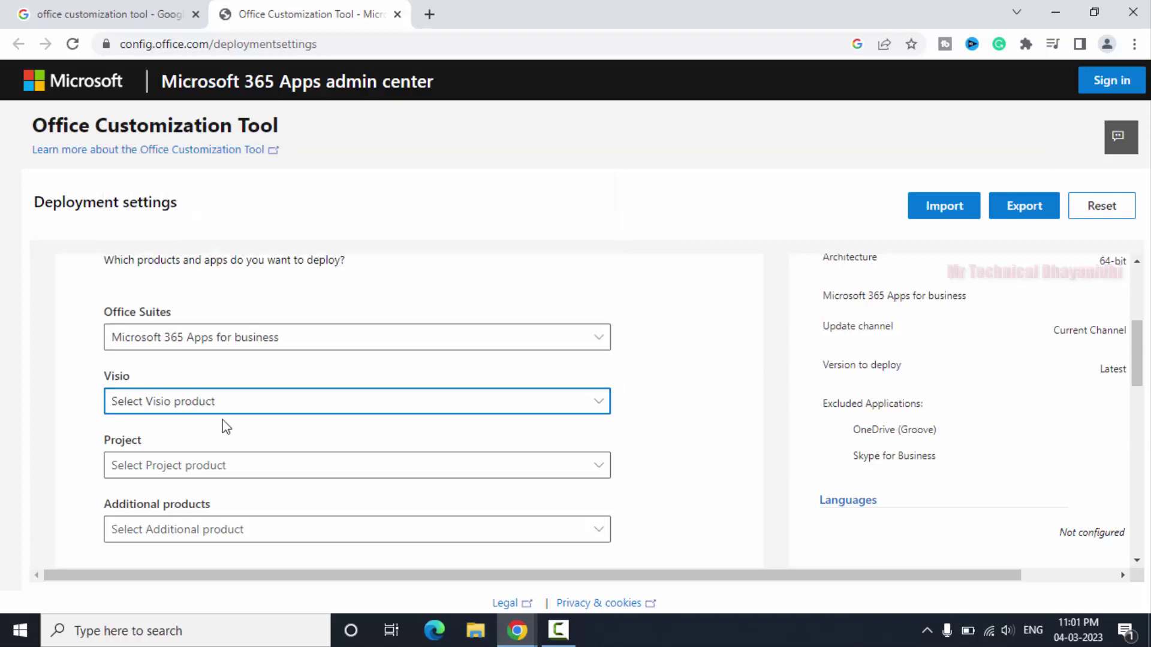
pyautogui.press('Tab')
pyautogui.press('Tab')
pyautogui.scroll(-4, 344, 444)
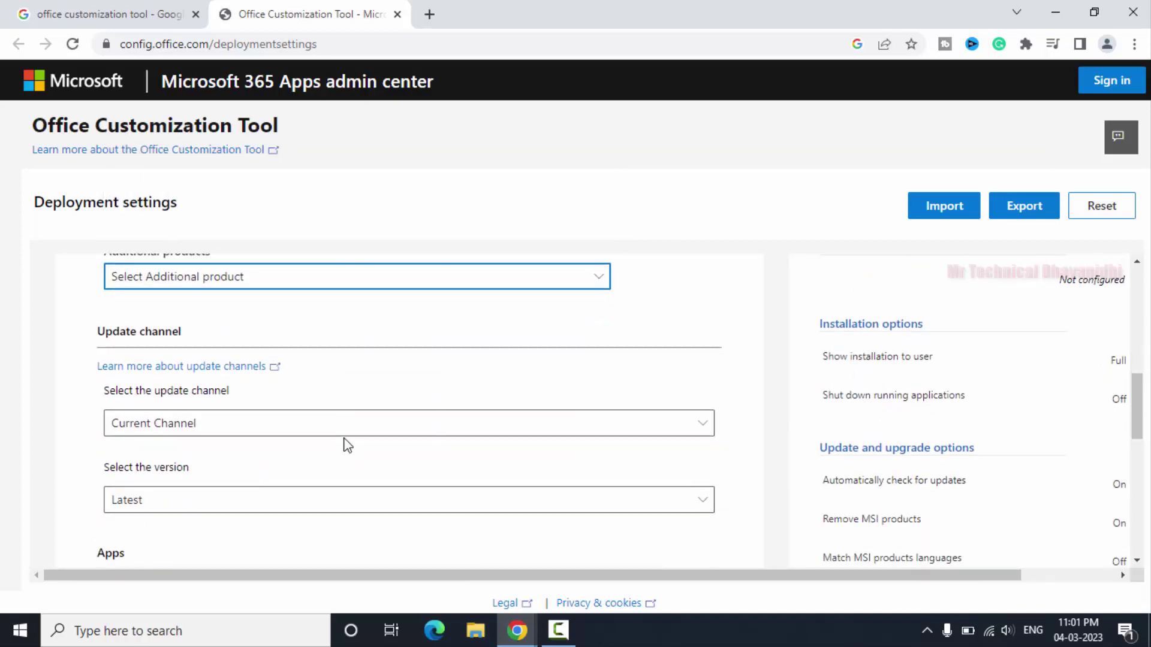
pyautogui.click(251, 429)
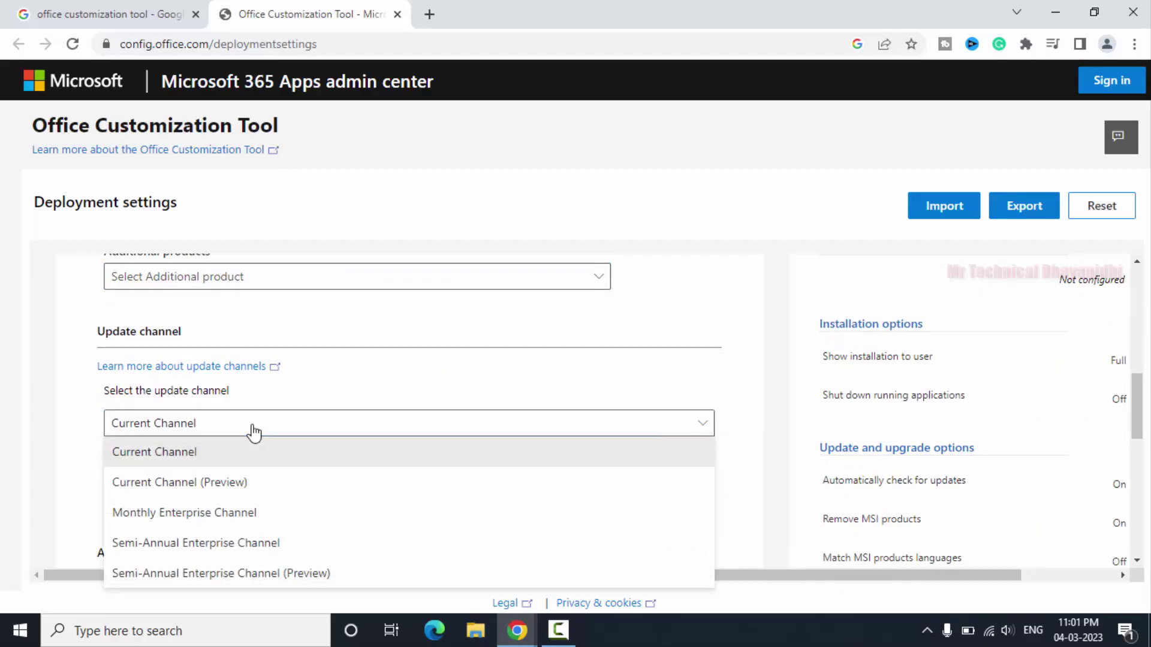
pyautogui.click(254, 431)
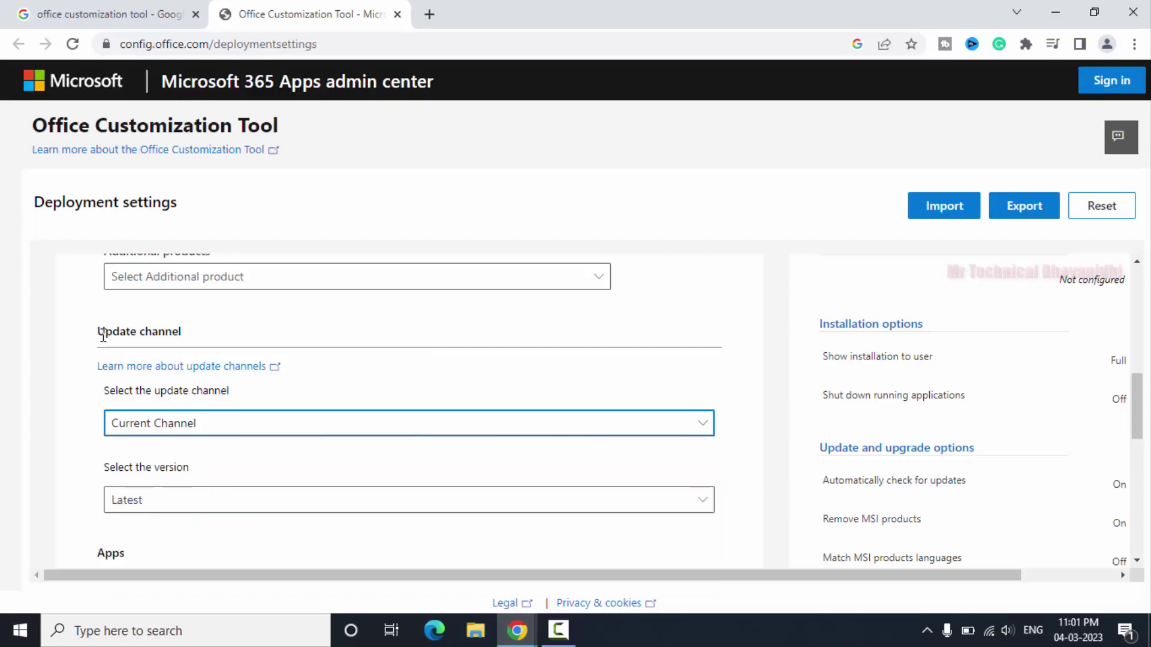
pyautogui.scroll(-4, 269, 442)
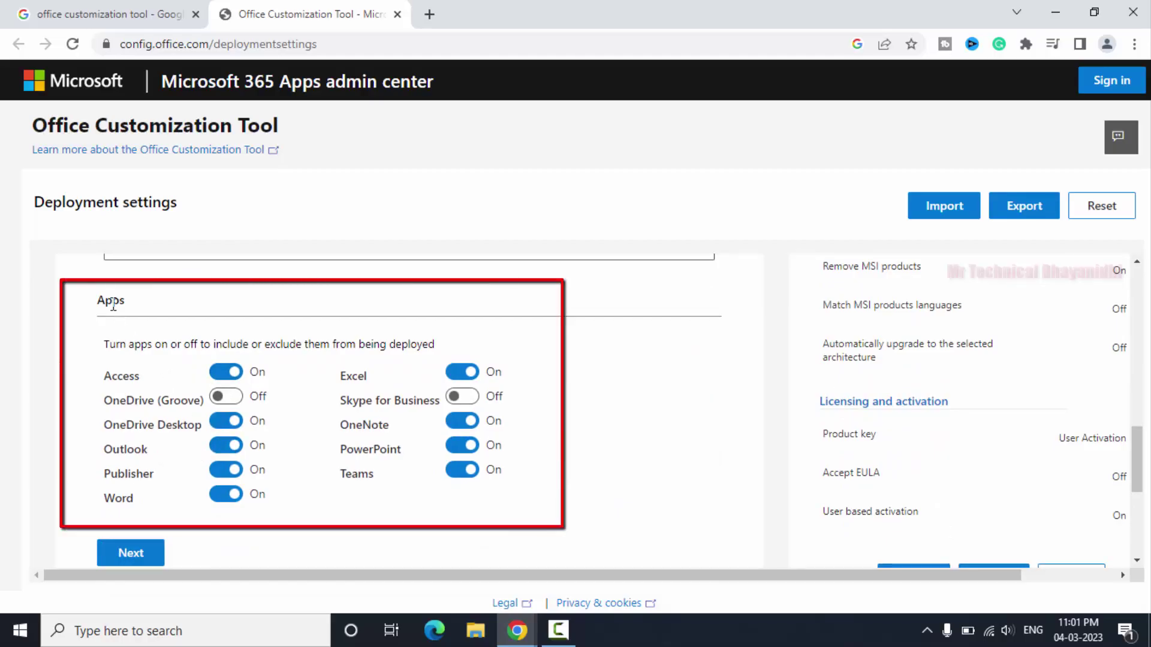
pyautogui.click(233, 398)
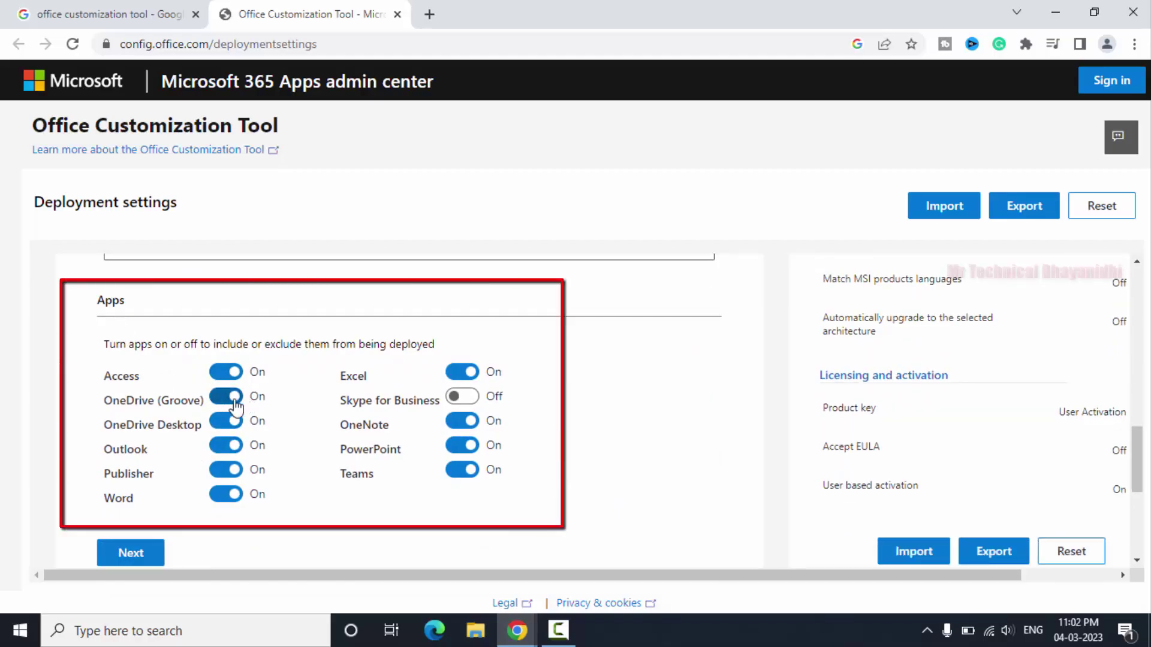
pyautogui.click(232, 402)
pyautogui.click(468, 400)
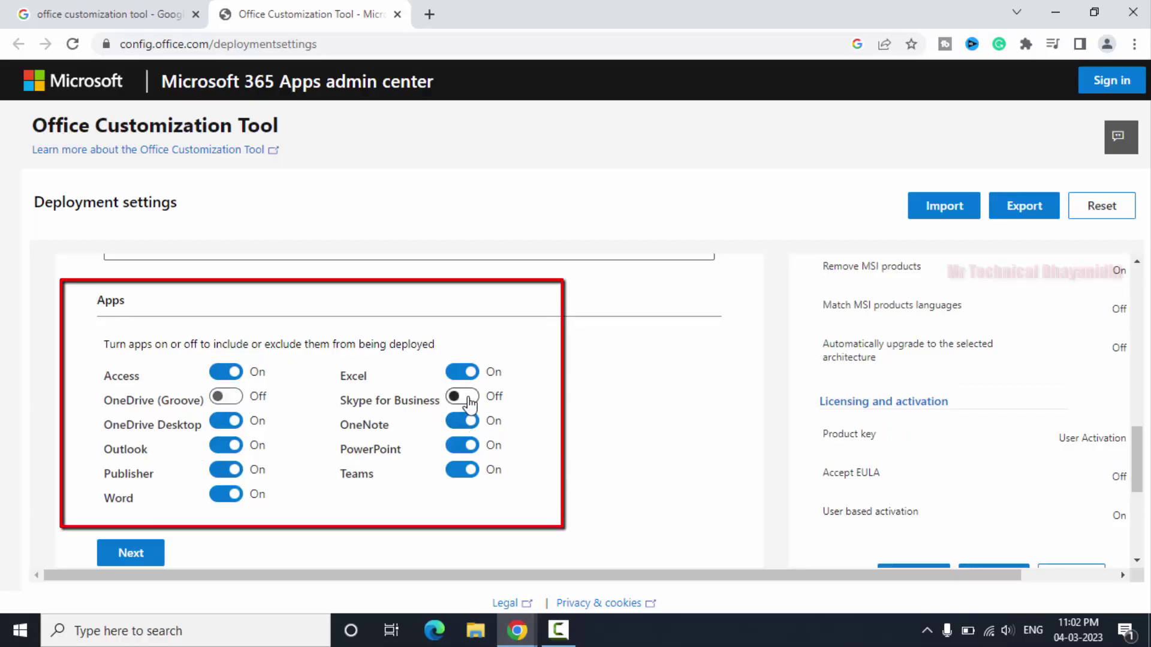
pyautogui.click(467, 398)
# Step: Exclude OneDrive Desktop from the apps being deployed and continue to the Language settings
pyautogui.click(226, 422)
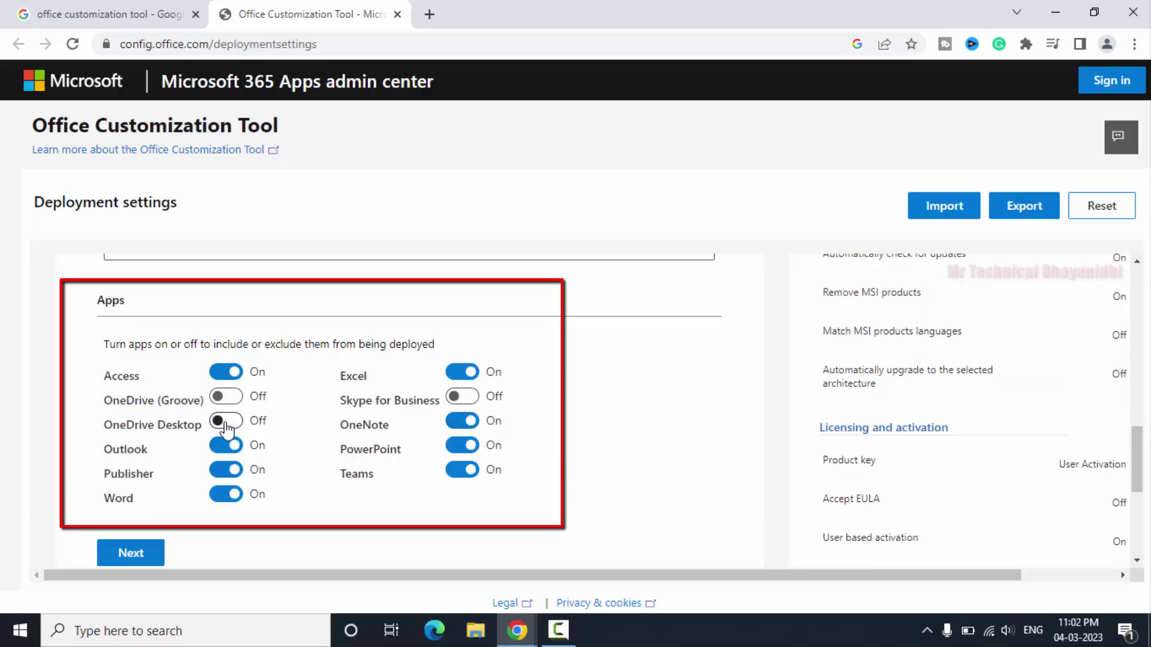
pyautogui.click(231, 422)
pyautogui.click(231, 423)
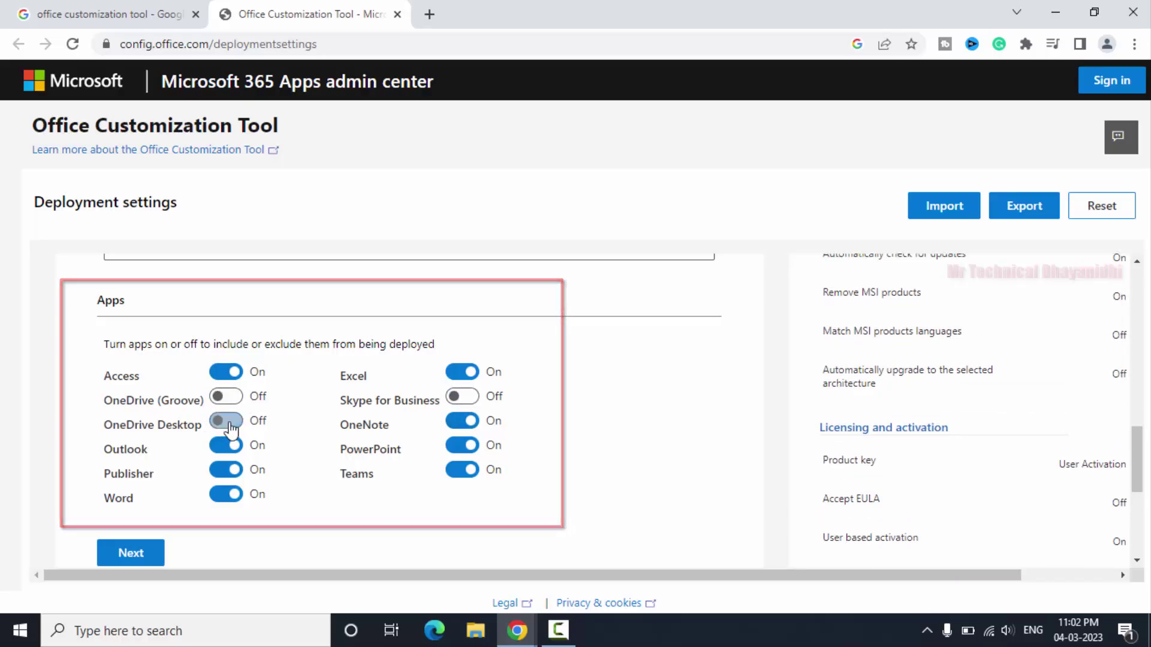
pyautogui.scroll(-1, 240, 425)
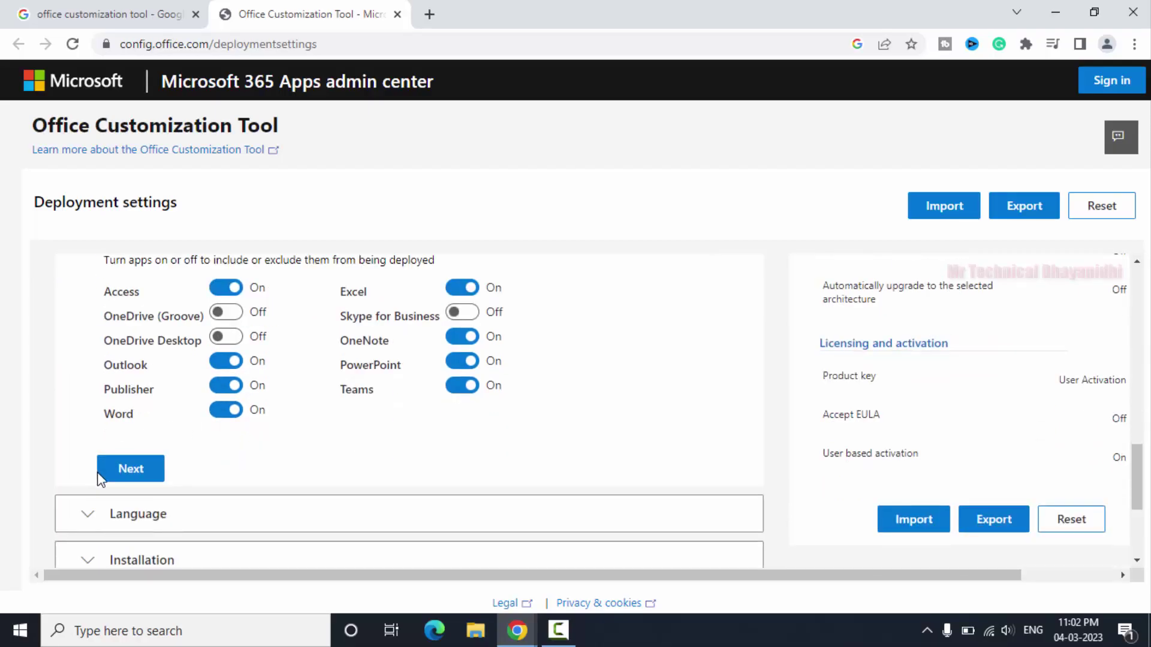
pyautogui.click(117, 473)
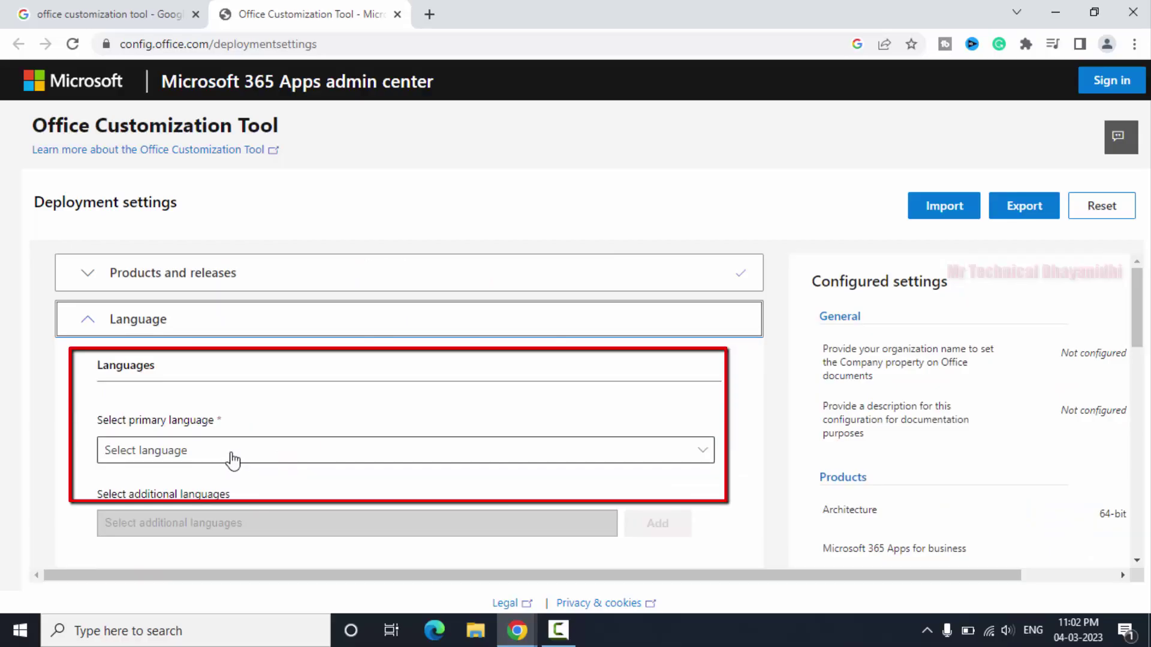
# Step: Set the primary language to English (United States) and continue to the Installation settings
pyautogui.click(539, 456)
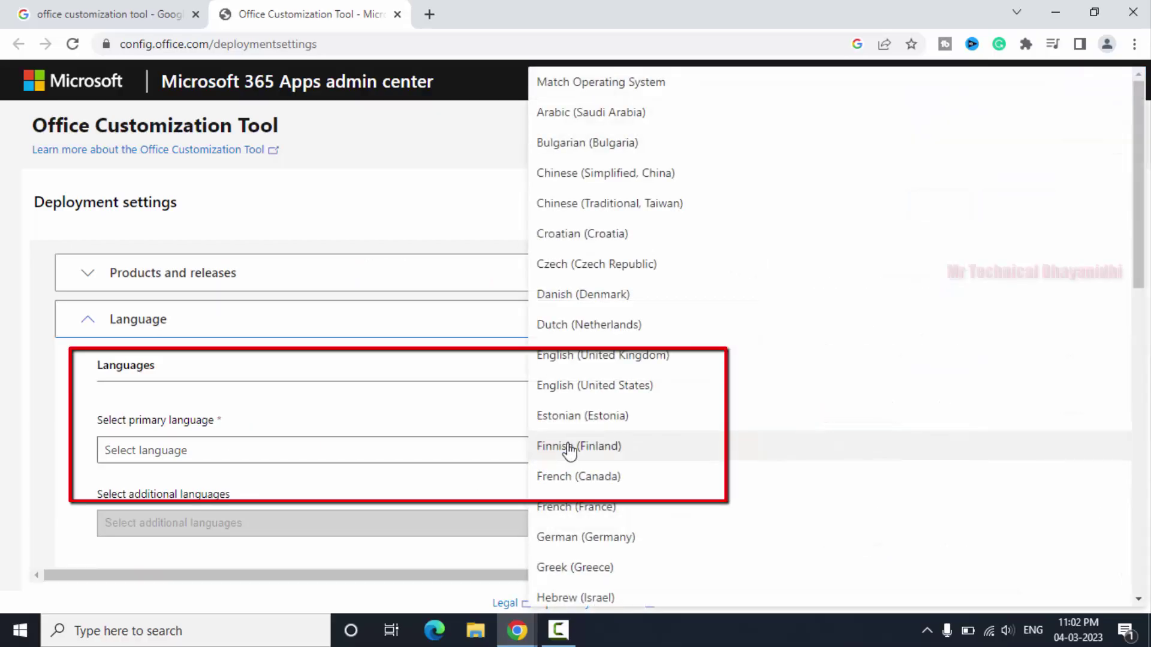
pyautogui.click(573, 393)
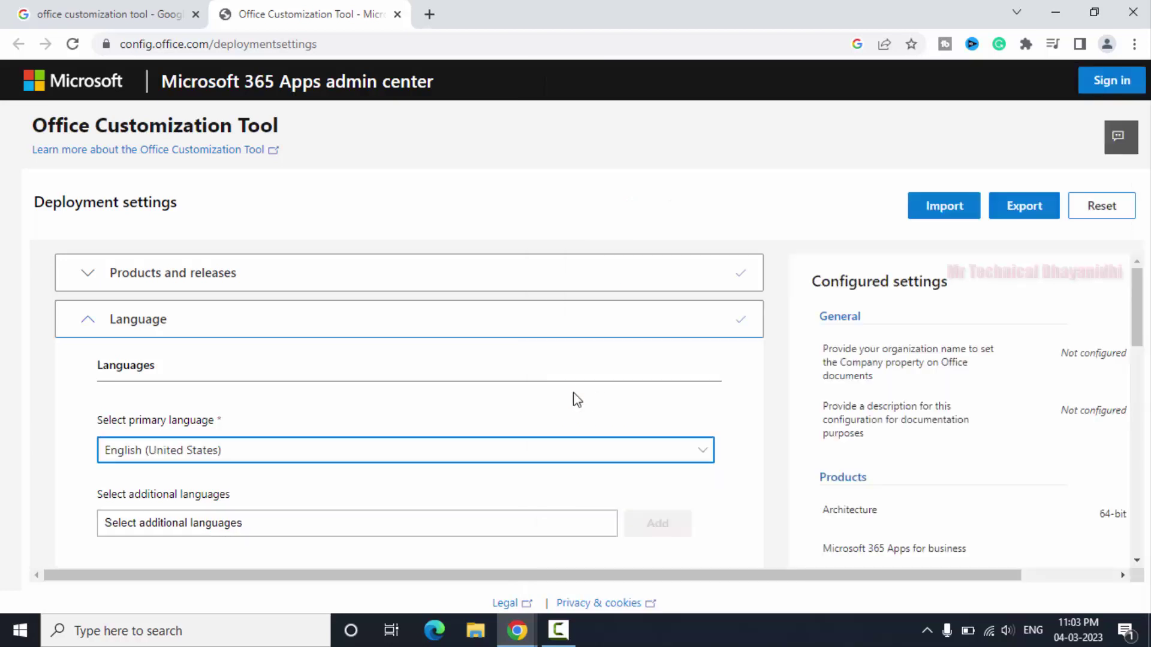
pyautogui.scroll(-2, 396, 483)
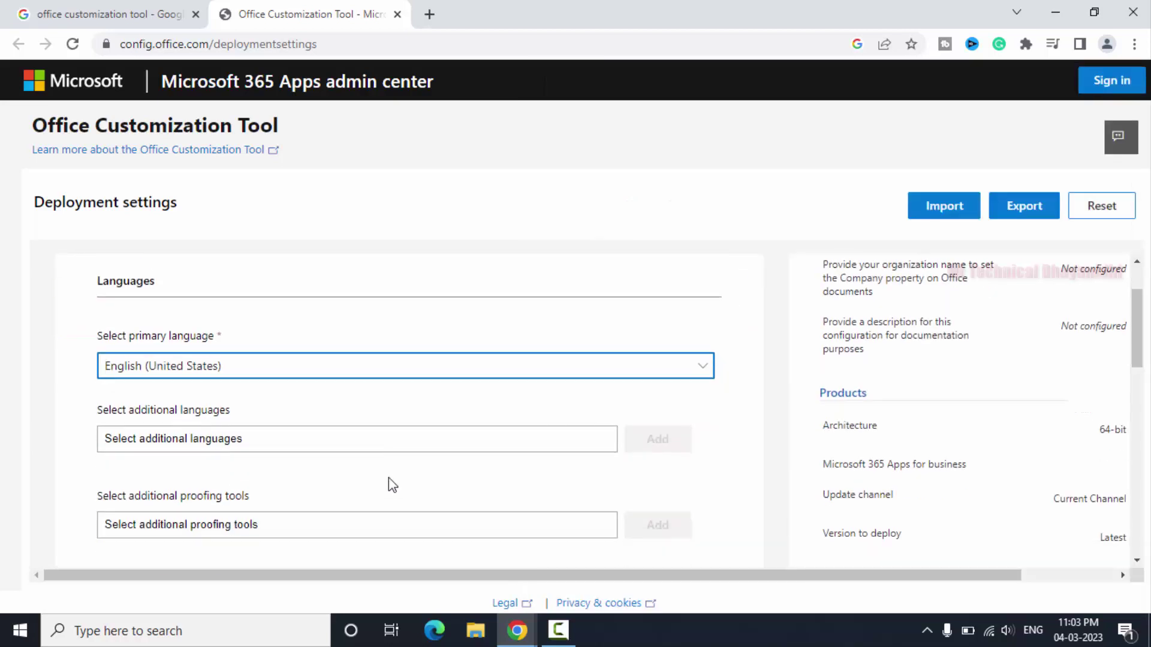
pyautogui.scroll(-4, 393, 484)
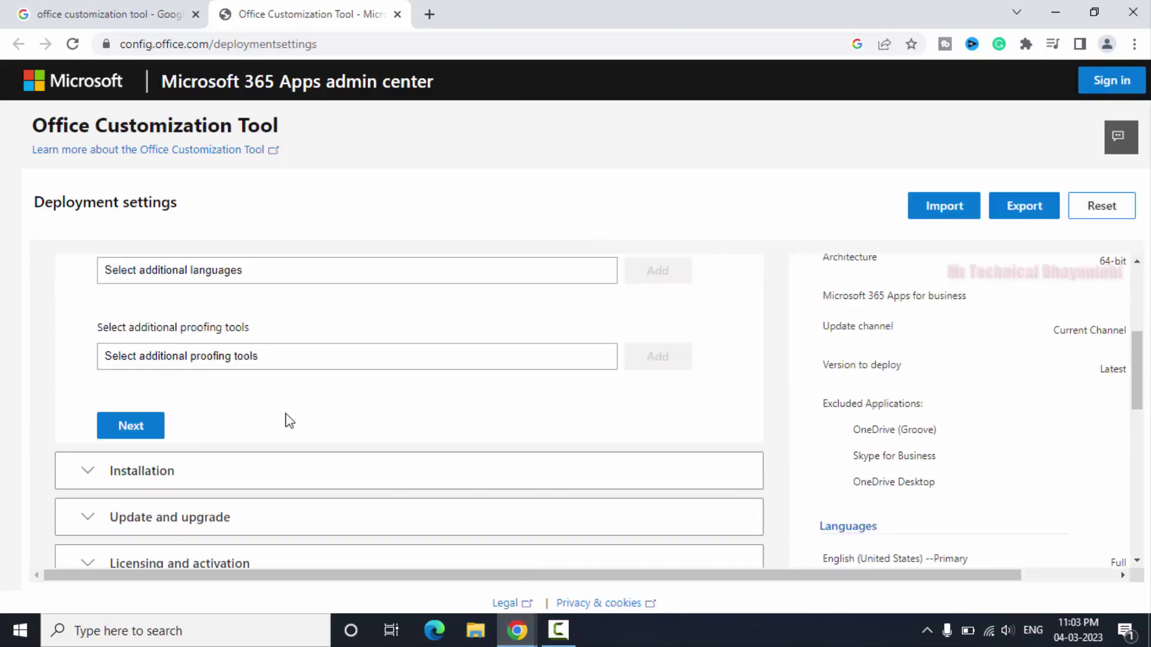
pyautogui.click(130, 429)
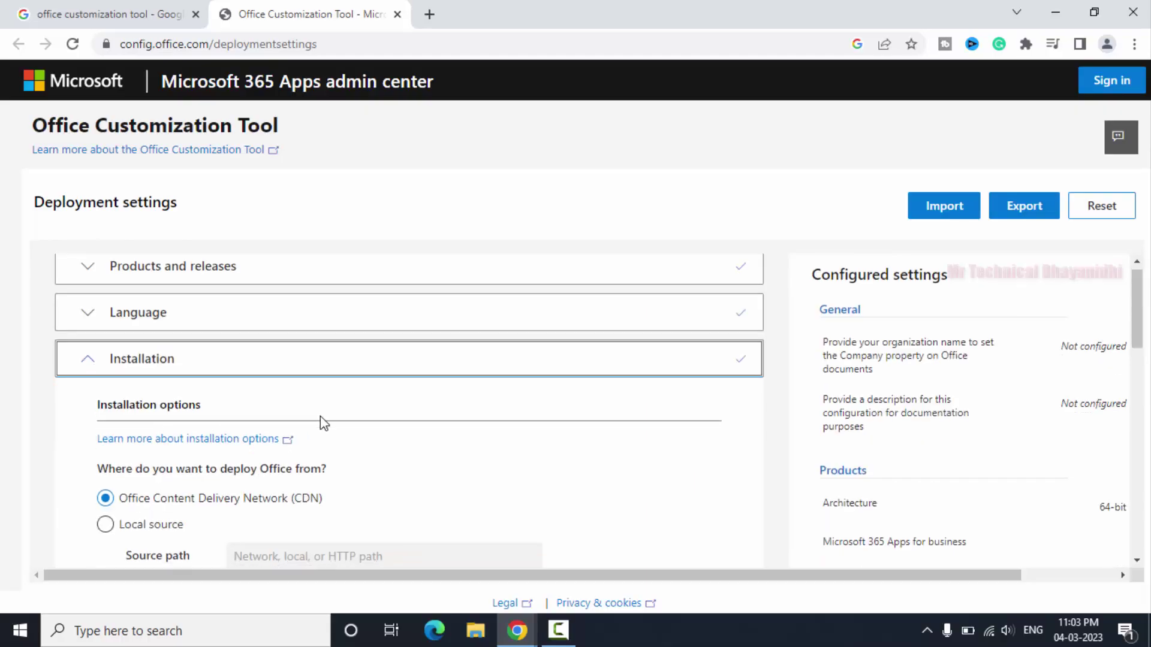
# Step: Keep the Office Content Delivery Network (CDN) as the installation source and continue to the Update and upgrade settings
pyautogui.scroll(-2, 320, 416)
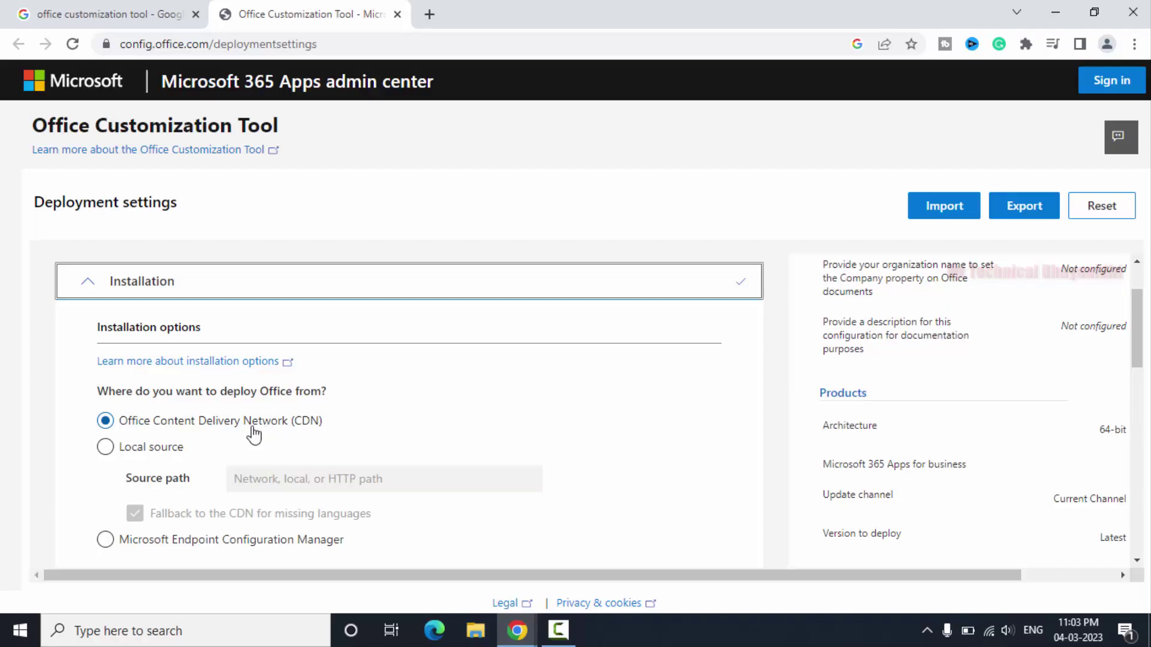
pyautogui.scroll(-4, 245, 429)
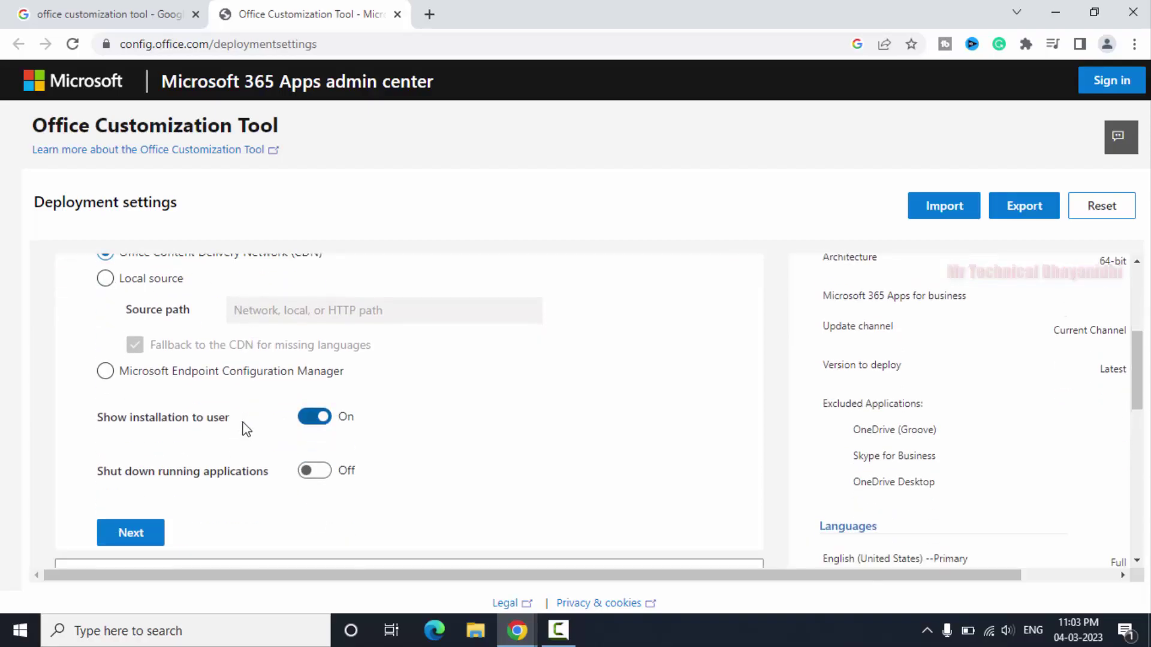
pyautogui.click(131, 533)
# Step: Turn off the automatic check for updates in the update options
pyautogui.scroll(-1, 201, 420)
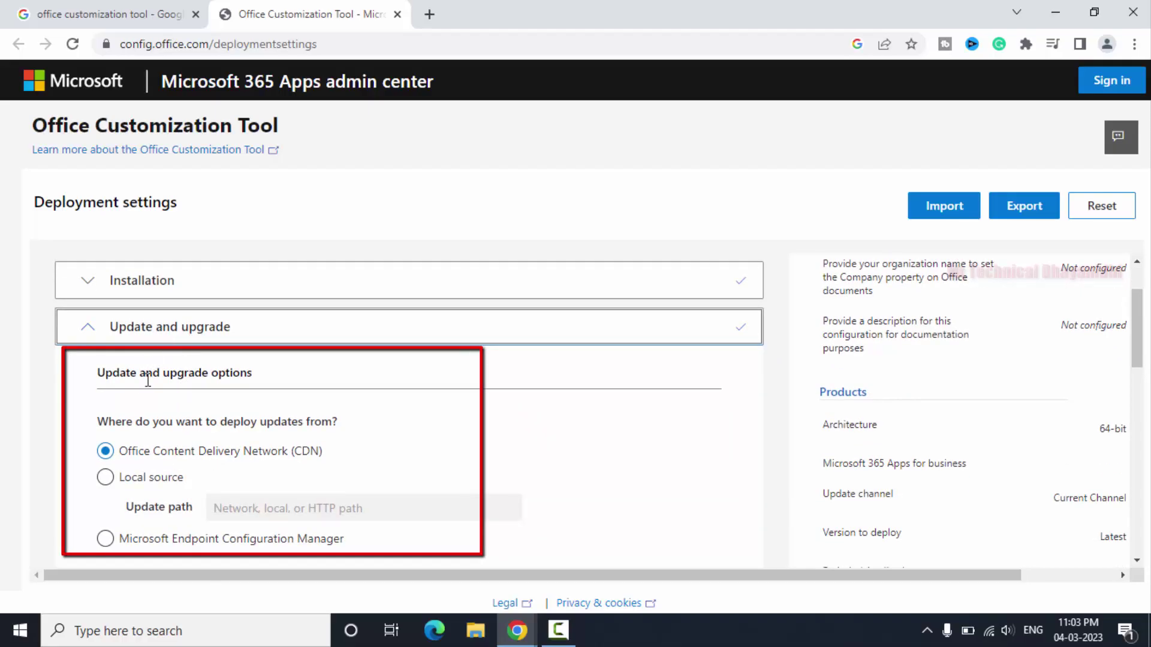
pyautogui.scroll(-3, 237, 435)
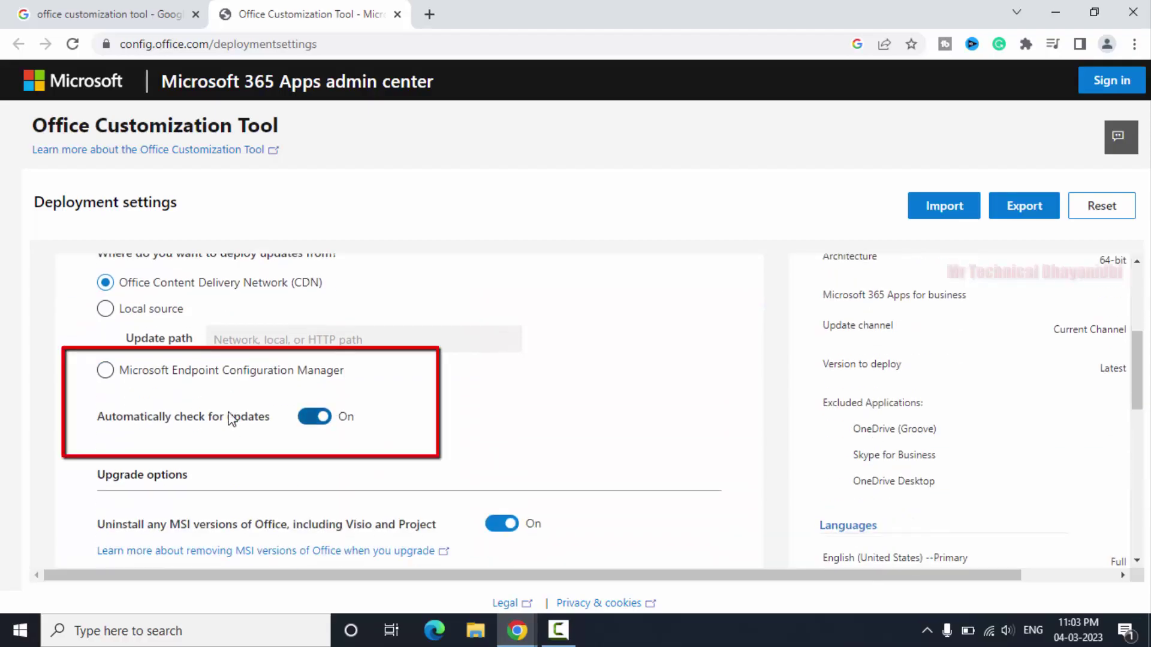
pyautogui.scroll(1, 231, 419)
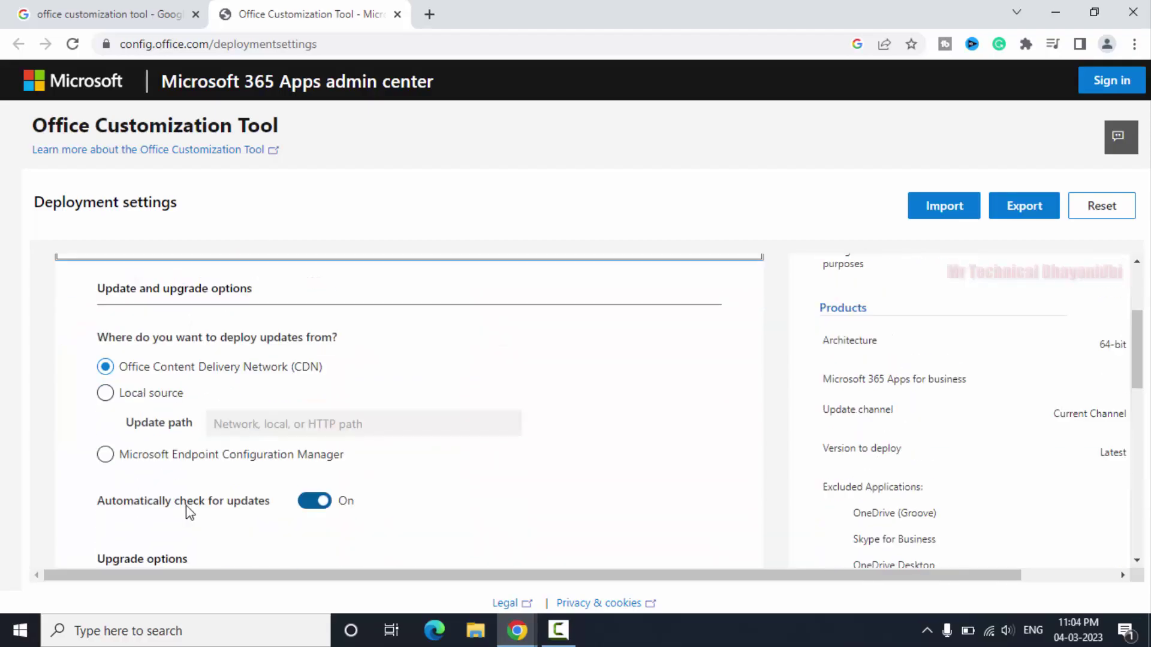
pyautogui.click(318, 506)
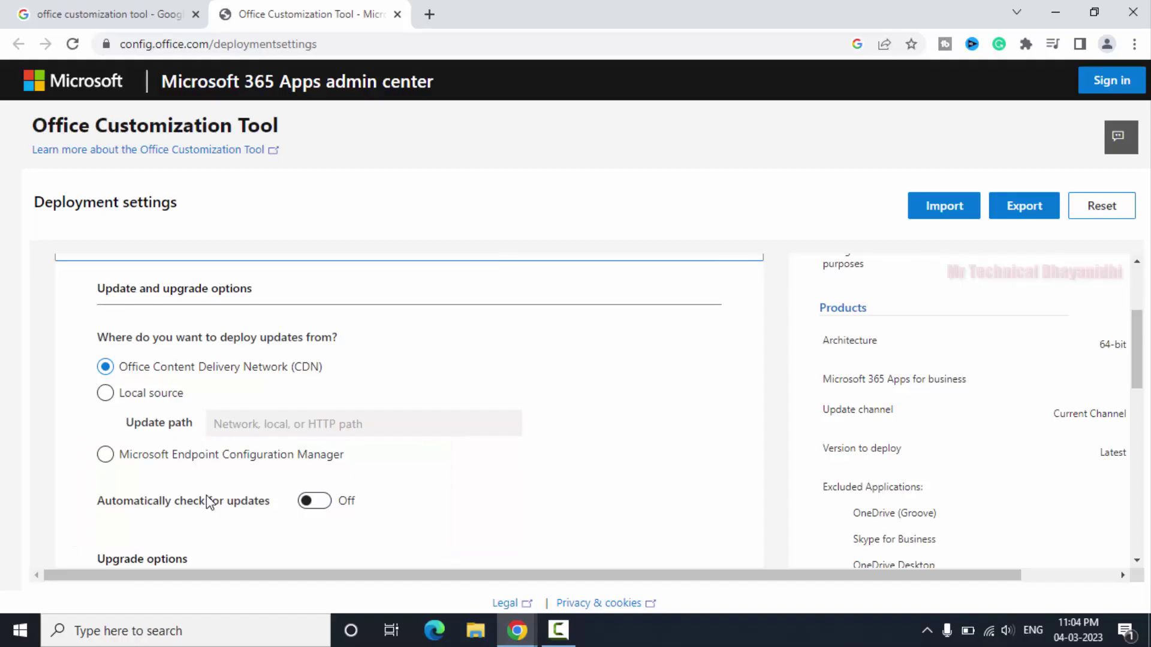
# Step: Turn off uninstalling MSI versions of Office, including Visio and Project, and continue to the Licensing and activation settings
pyautogui.scroll(-3, 207, 498)
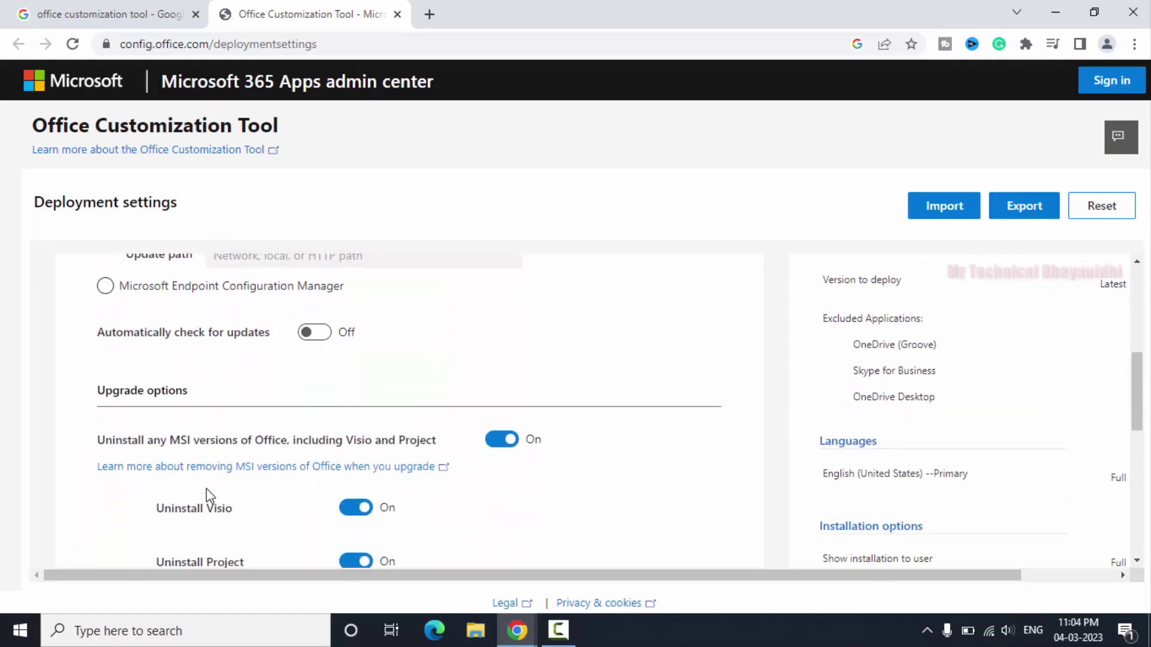
pyautogui.scroll(-1, 207, 481)
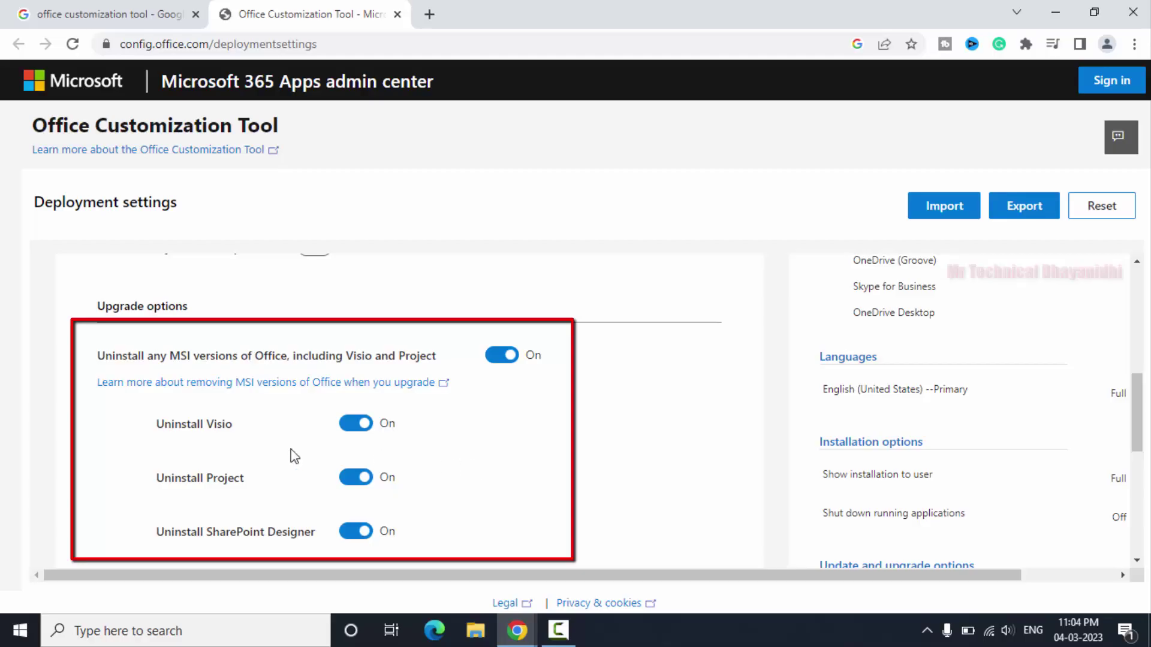
pyautogui.scroll(-1, 295, 457)
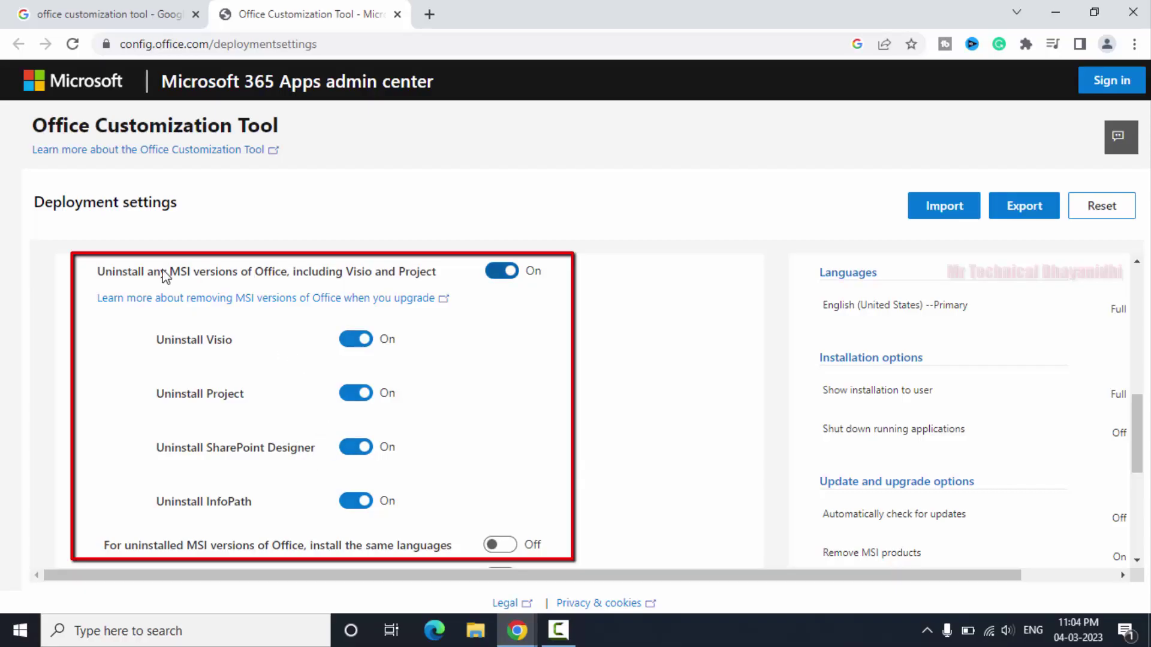
pyautogui.scroll(1, 507, 286)
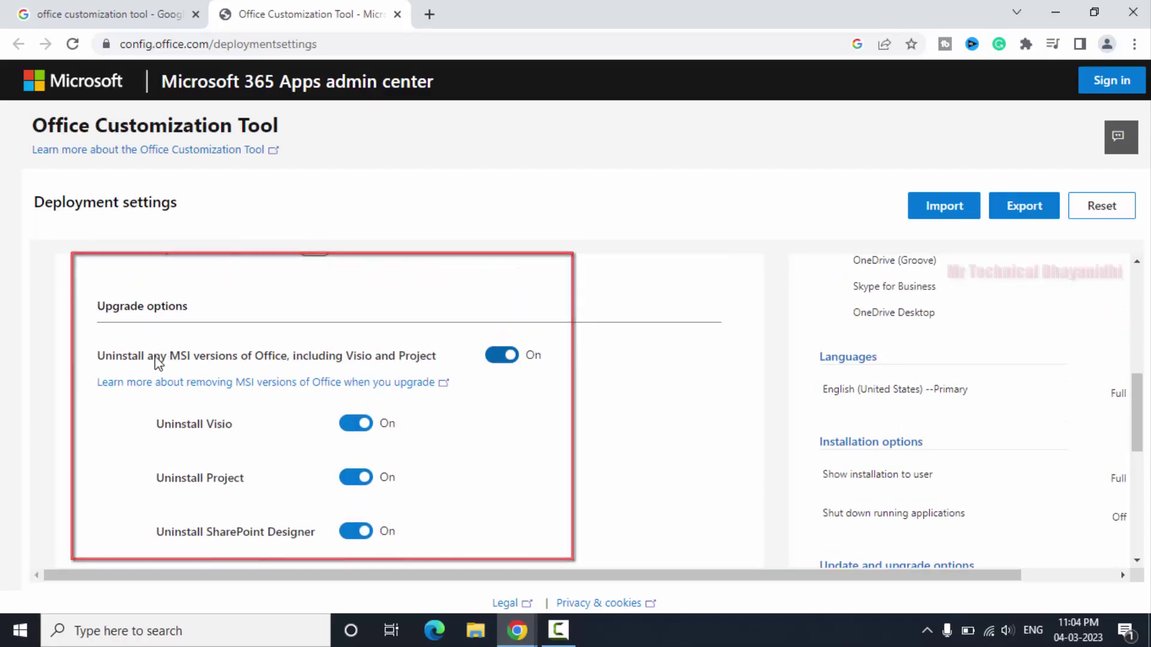
pyautogui.click(509, 361)
pyautogui.scroll(-3, 500, 431)
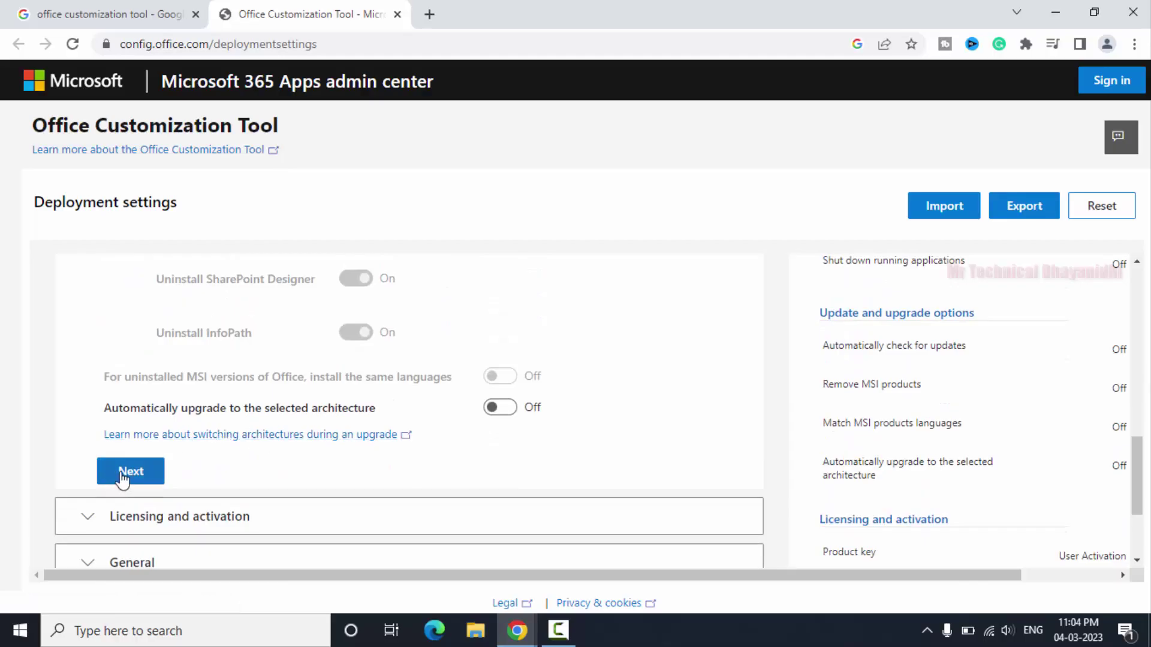
pyautogui.click(130, 471)
# Step: Turn on automatic acceptance of the EULA, keep user based activation, and continue to the General settings
pyautogui.scroll(-2, 315, 415)
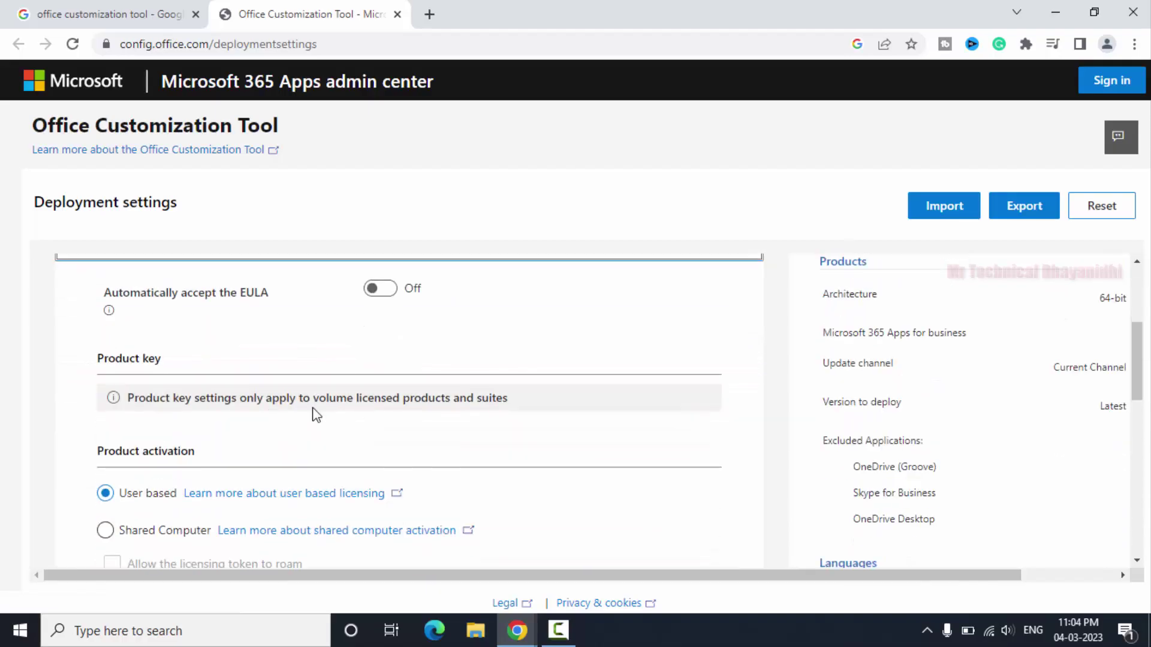
pyautogui.scroll(1, 333, 396)
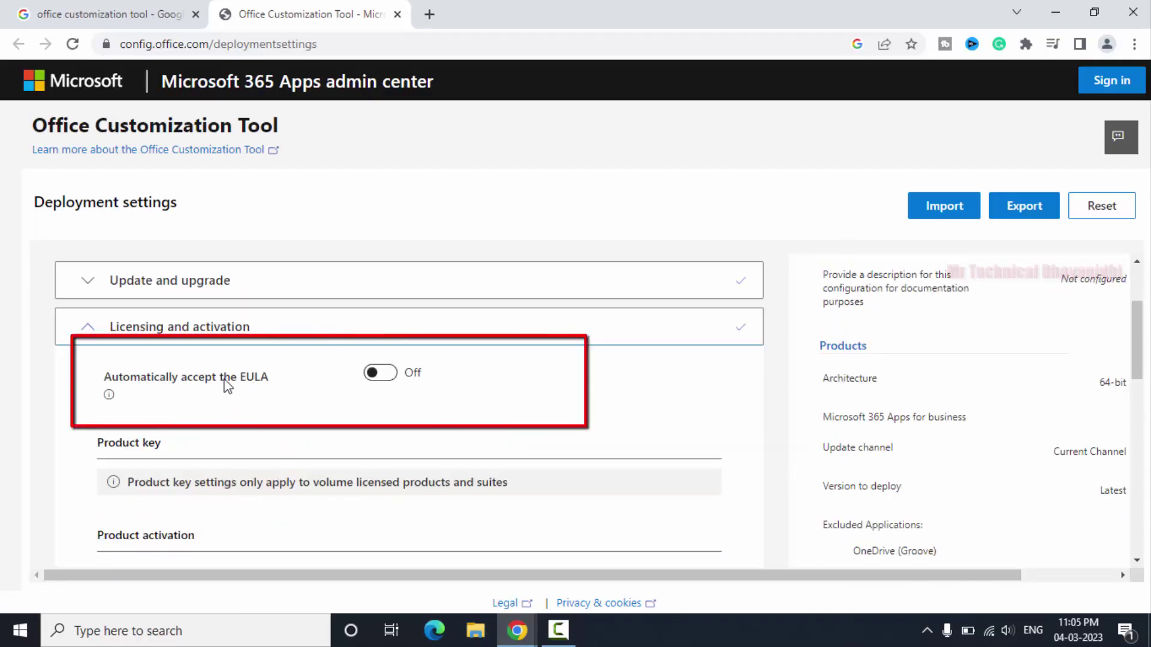
pyautogui.click(372, 374)
pyautogui.scroll(-4, 360, 391)
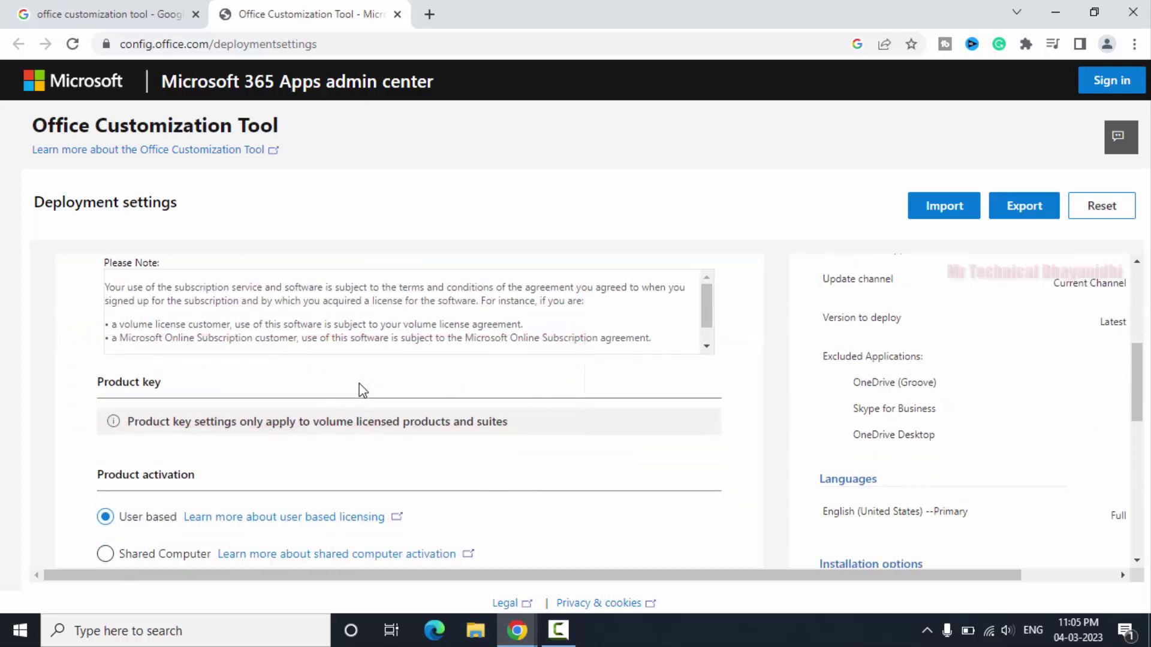
pyautogui.scroll(1, 362, 336)
pyautogui.scroll(-5, 300, 360)
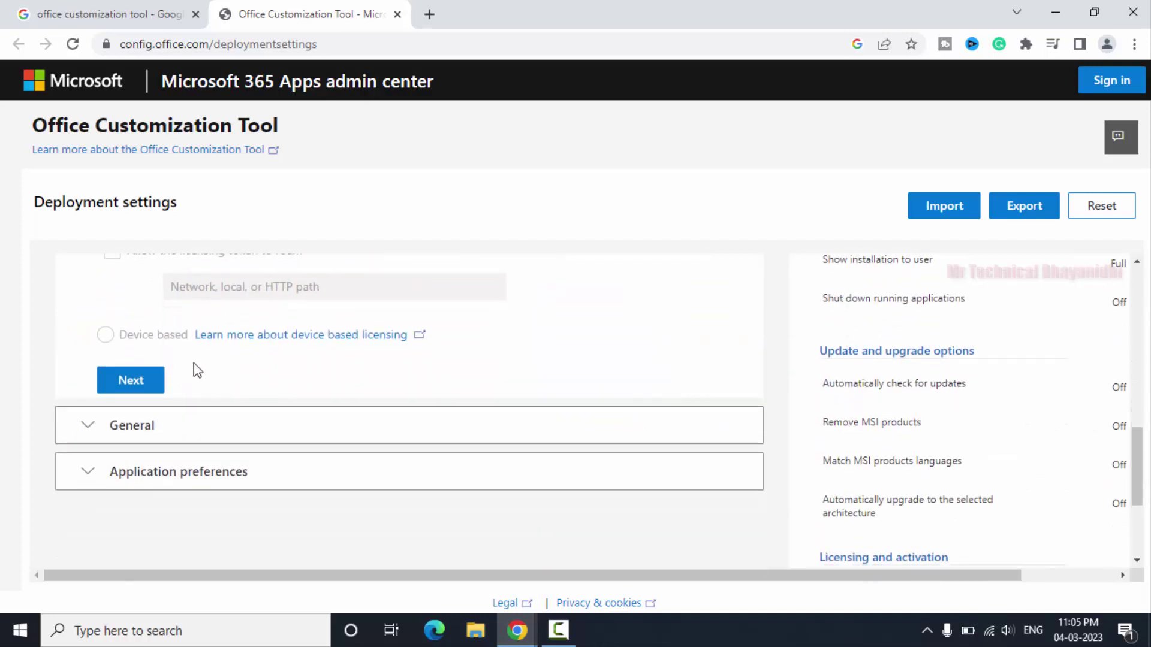
pyautogui.click(131, 380)
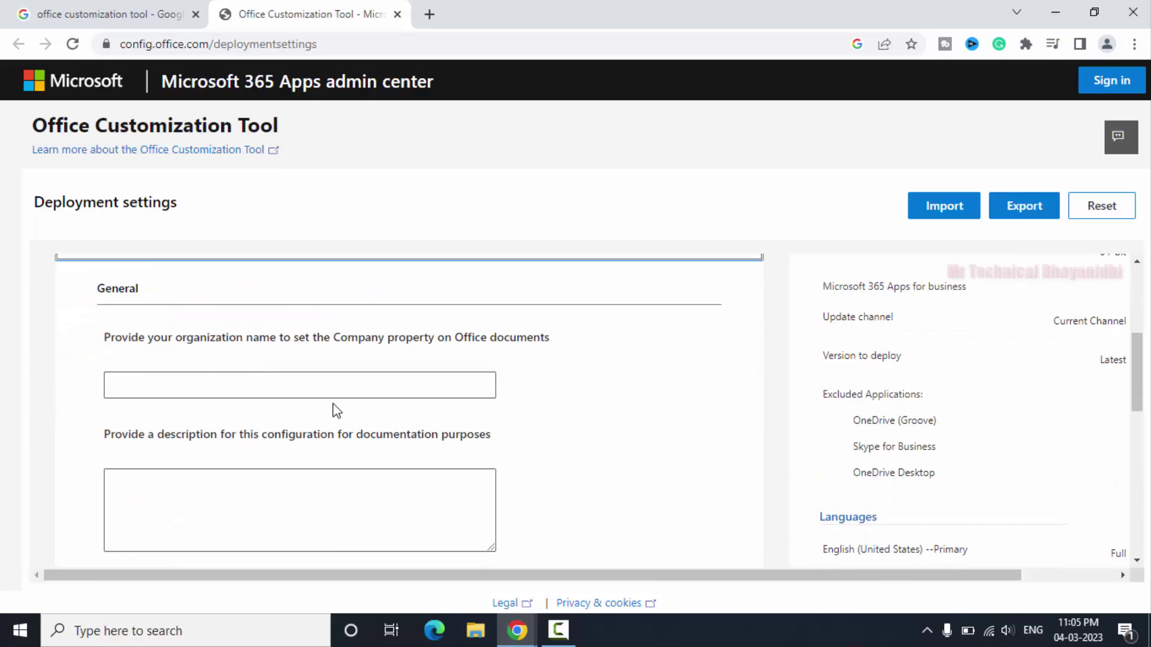
# Step: Leave the organization name and description blank, then finish the Application preferences without changing any setting
pyautogui.scroll(-3, 334, 400)
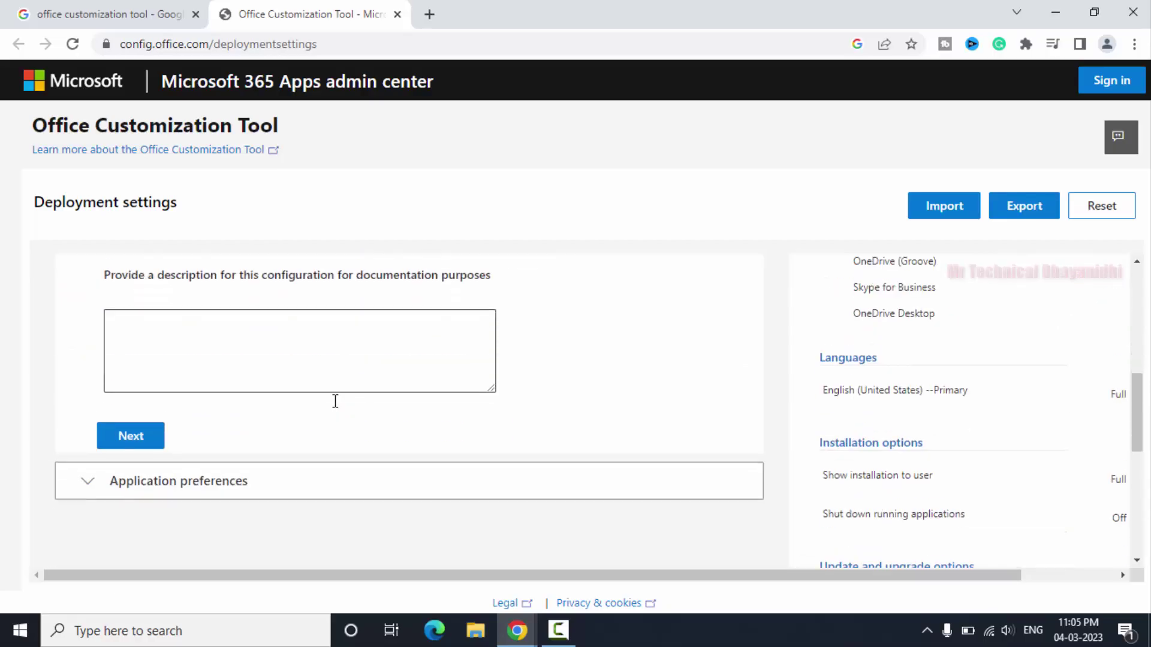
pyautogui.click(142, 427)
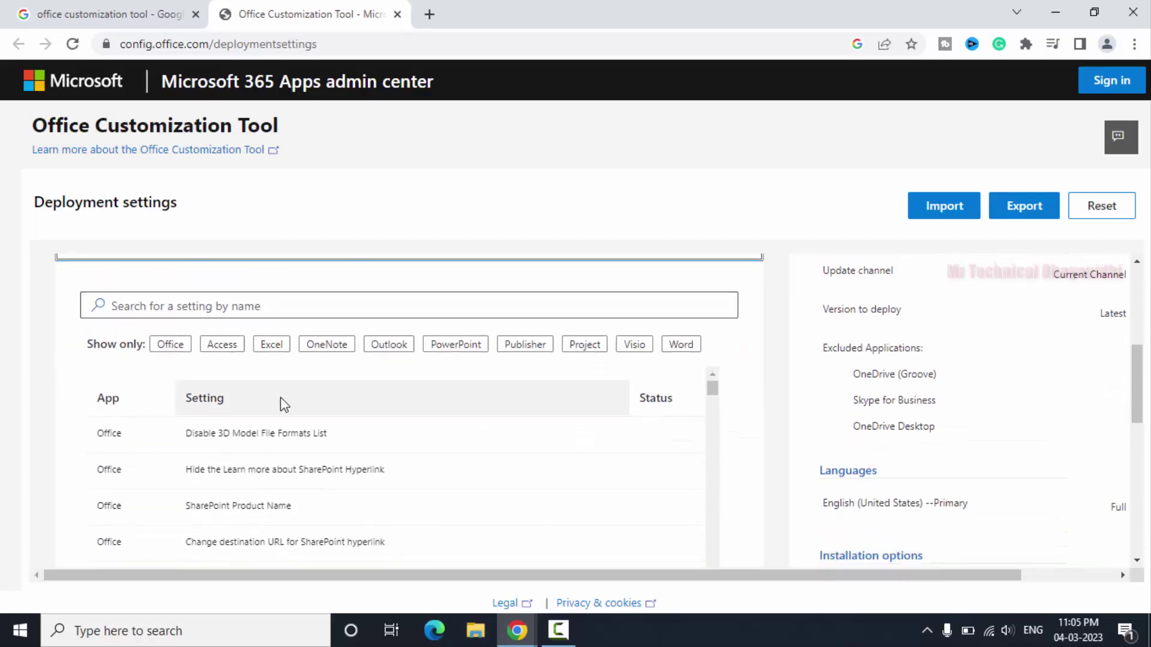
pyautogui.scroll(2, 760, 412)
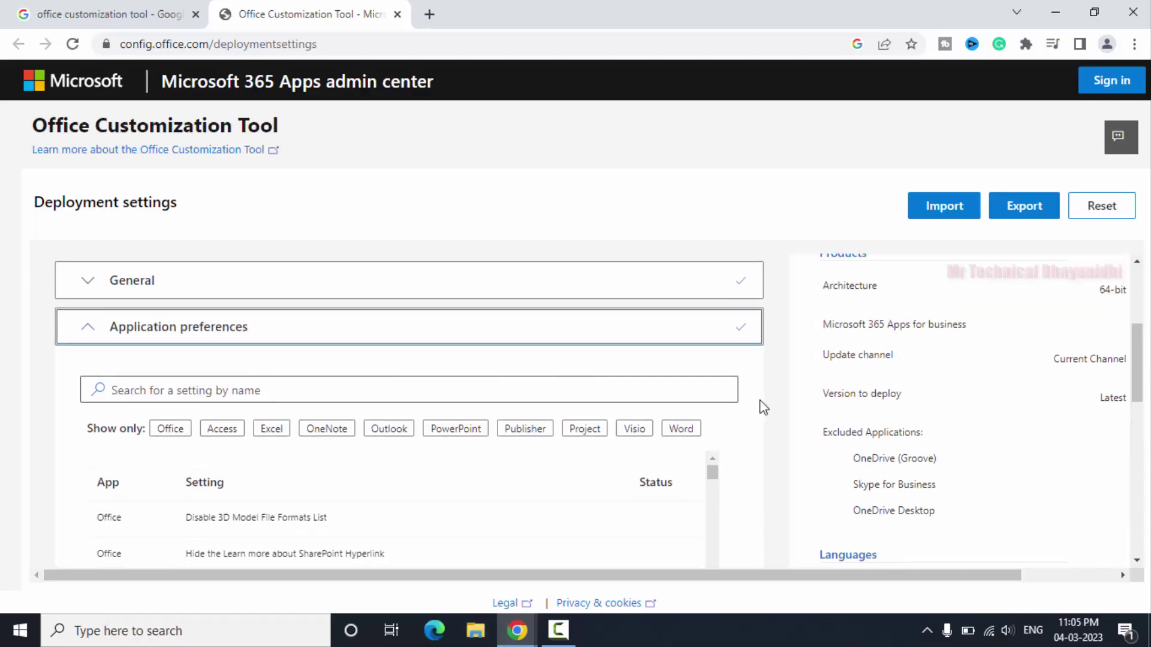
pyautogui.scroll(-10, 760, 407)
pyautogui.click(138, 550)
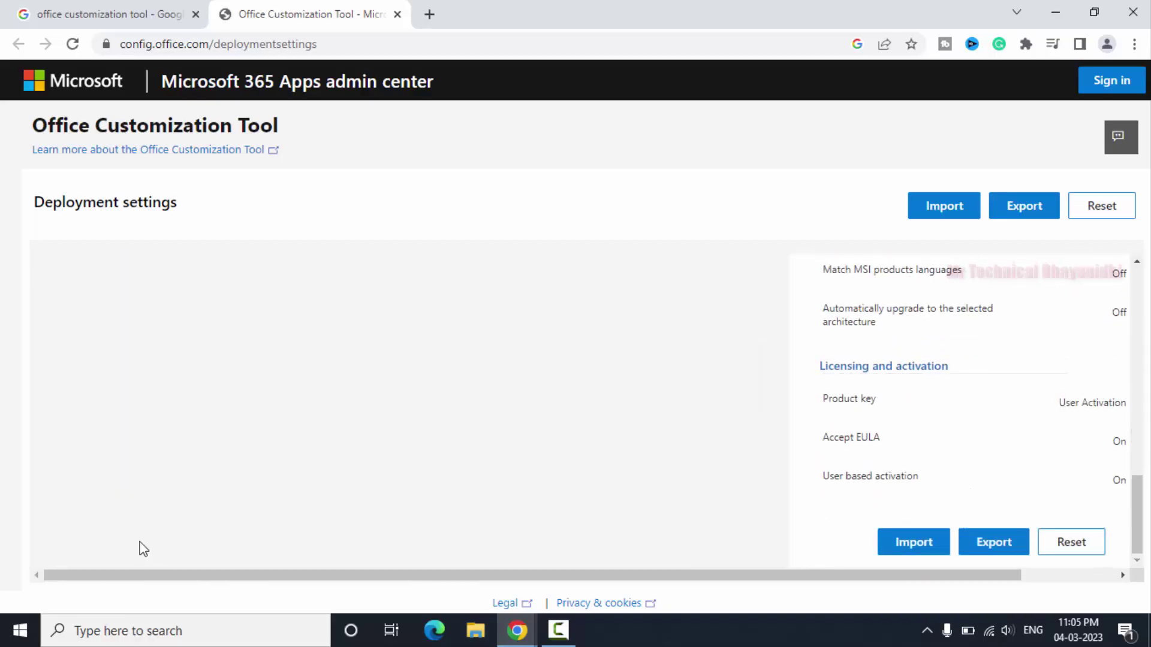
# Step: Check the configured settings summary and start the export with Office Open XML formats as the default file format
pyautogui.scroll(4, 1093, 385)
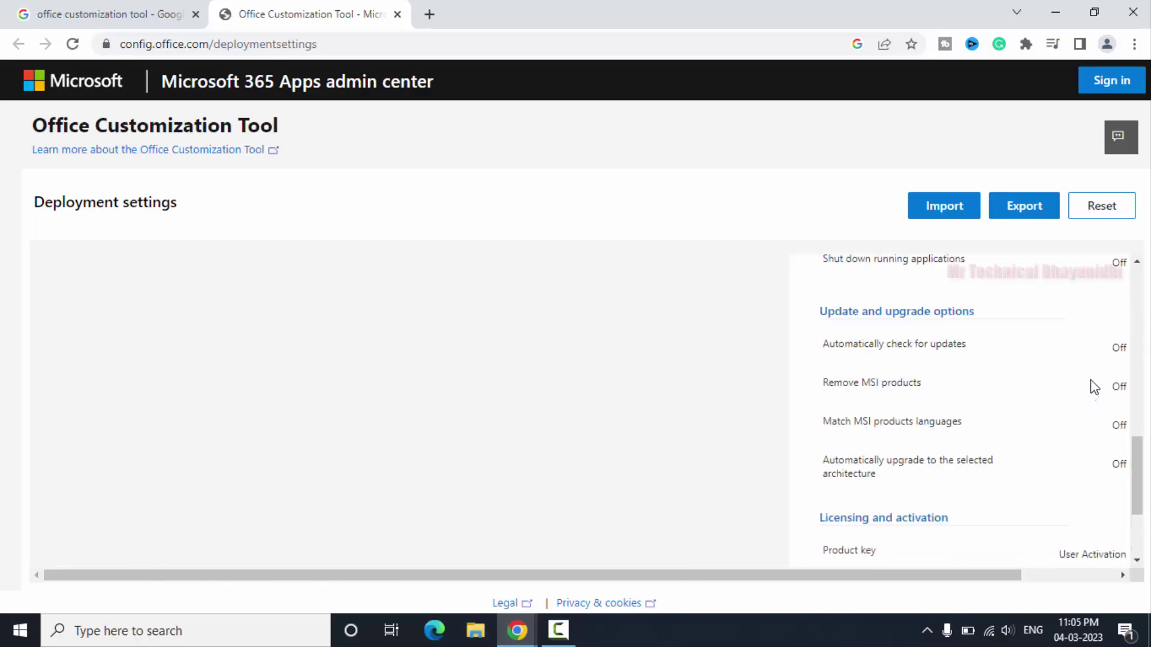
pyautogui.scroll(-4, 1092, 385)
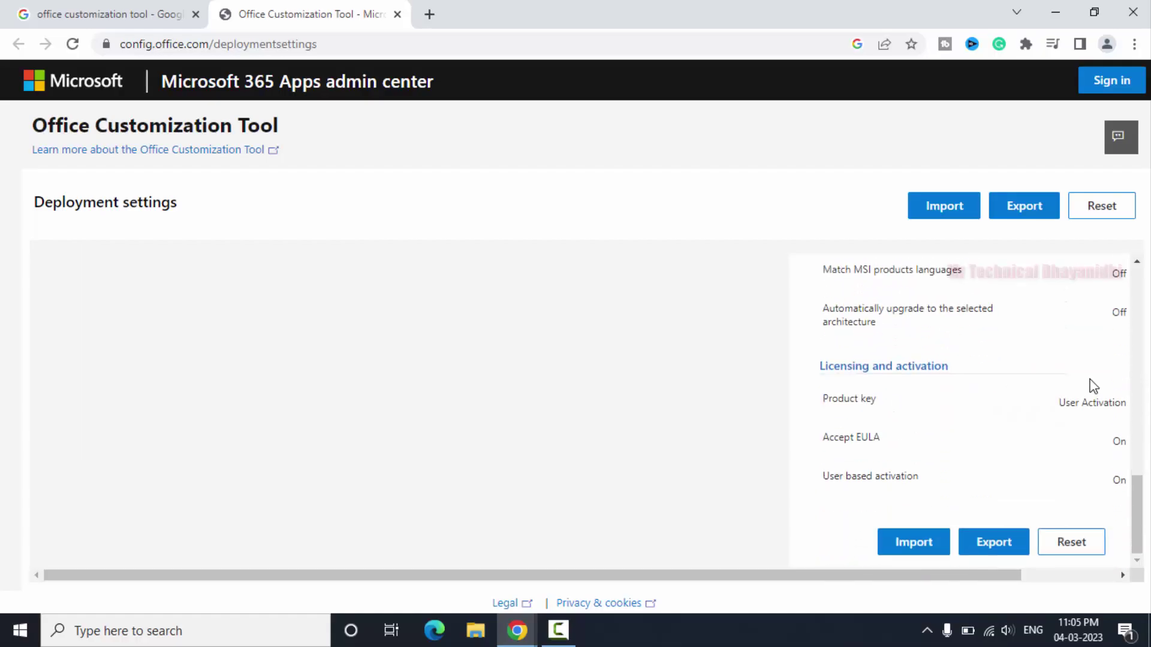
pyautogui.hscroll(2, 945, 575)
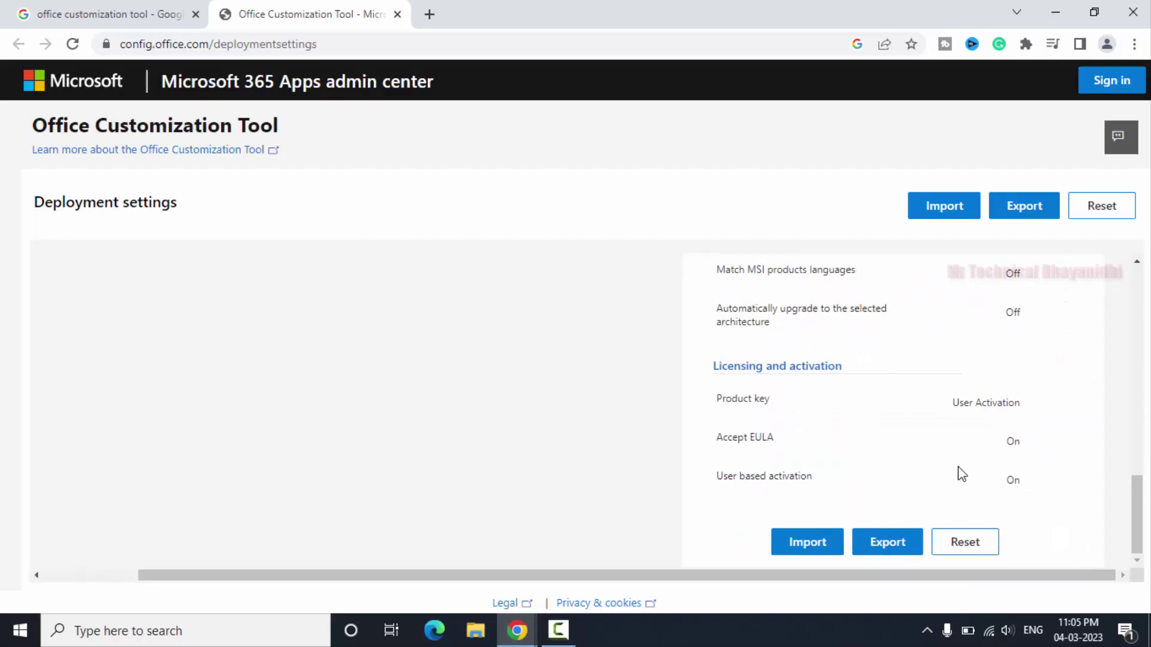
pyautogui.scroll(2, 957, 466)
pyautogui.scroll(10, 958, 465)
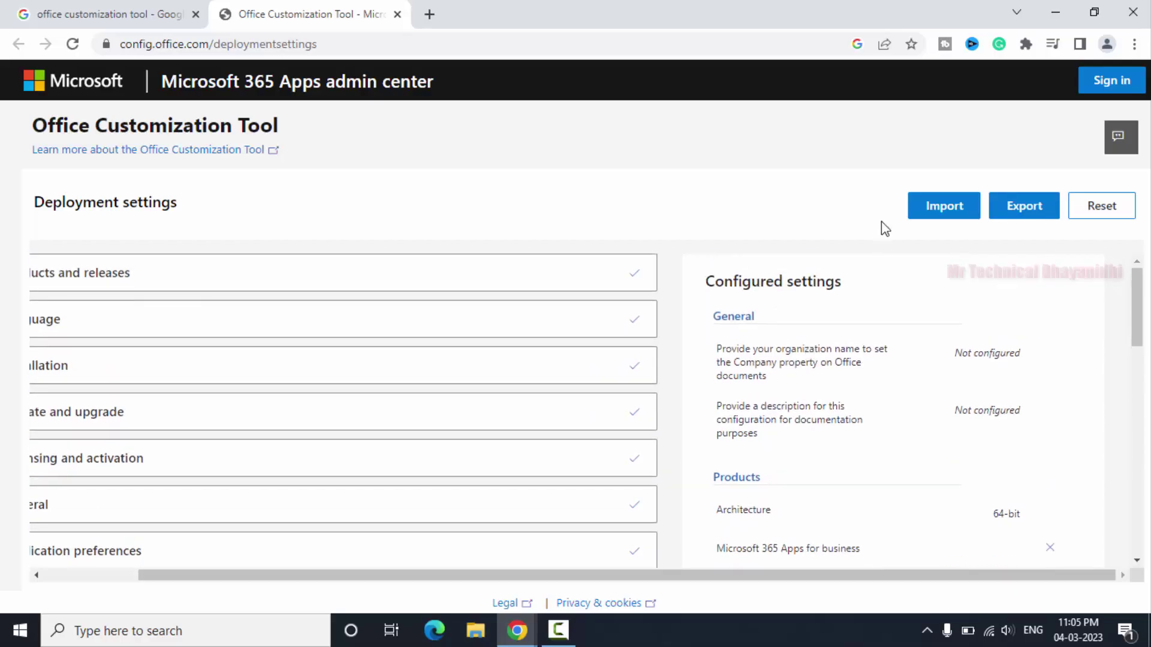
pyautogui.click(1022, 205)
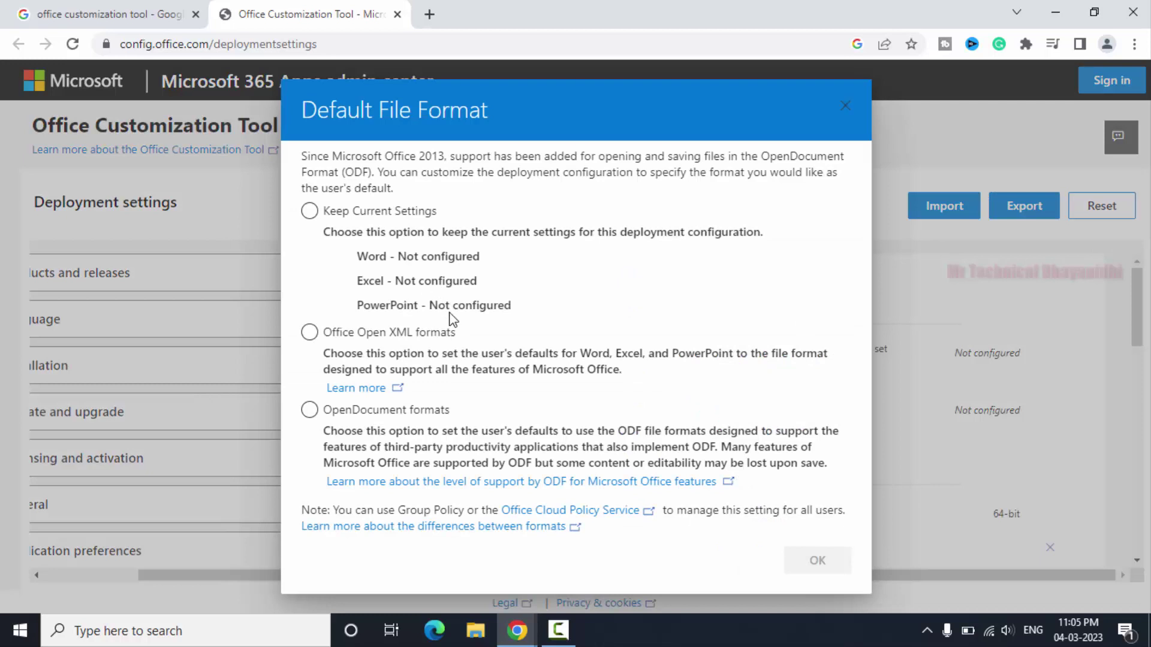
pyautogui.click(310, 333)
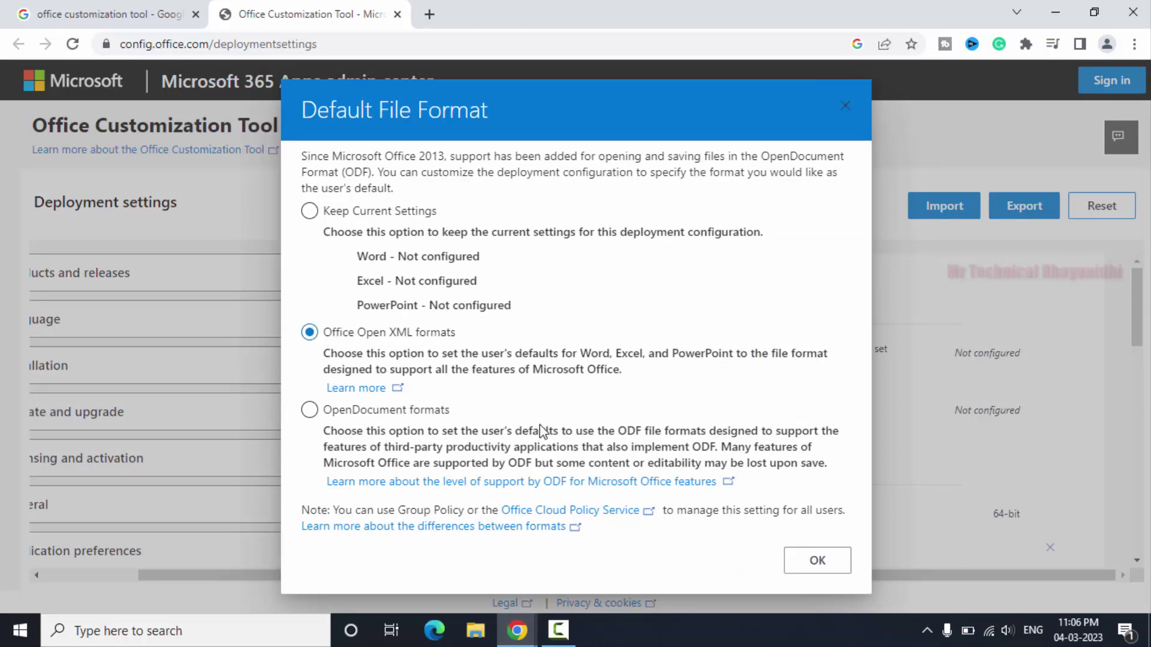
pyautogui.click(816, 561)
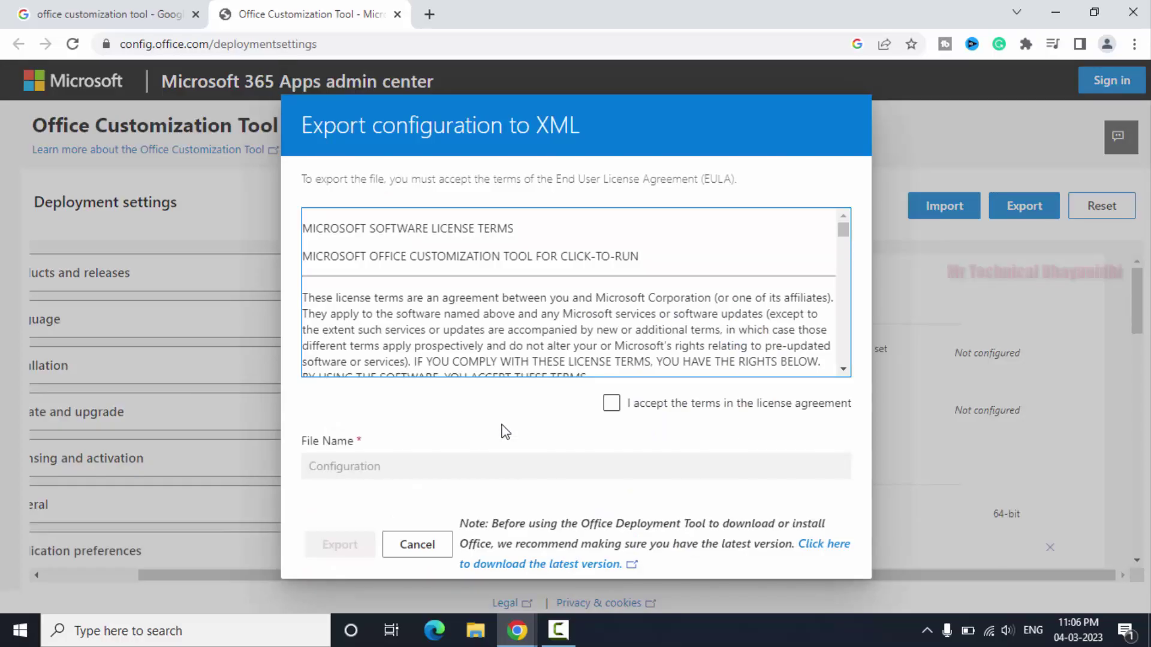
# Step: Accept the license agreement terms and export the configuration to XML under the file name Configuration
pyautogui.scroll(-2, 452, 298)
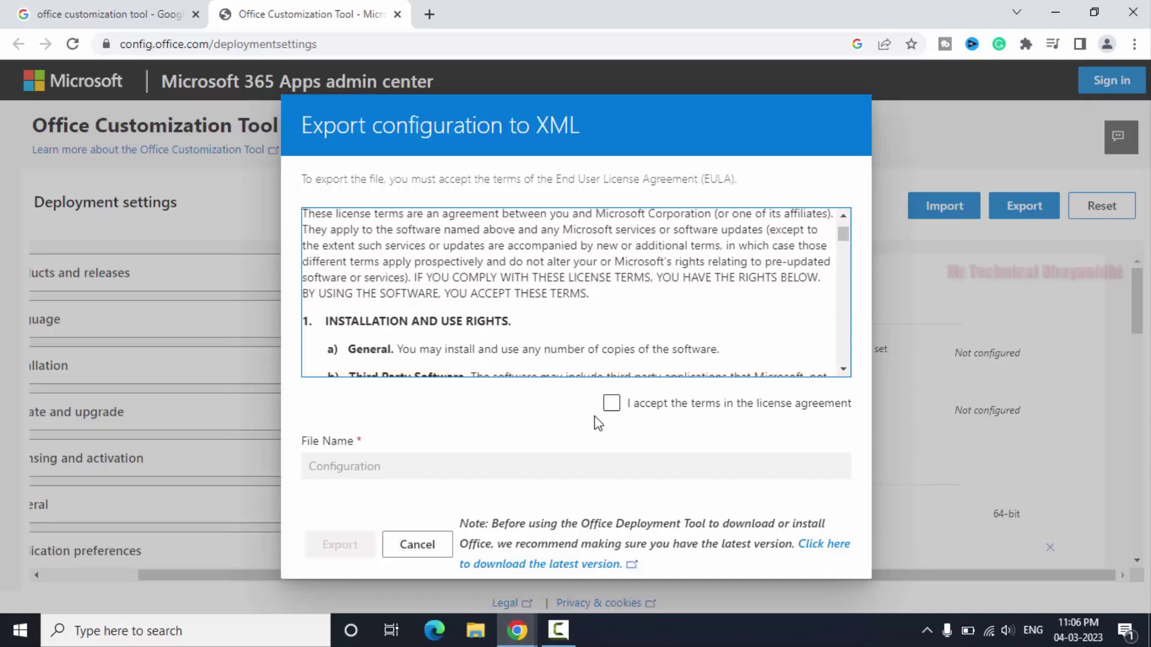
pyautogui.click(611, 404)
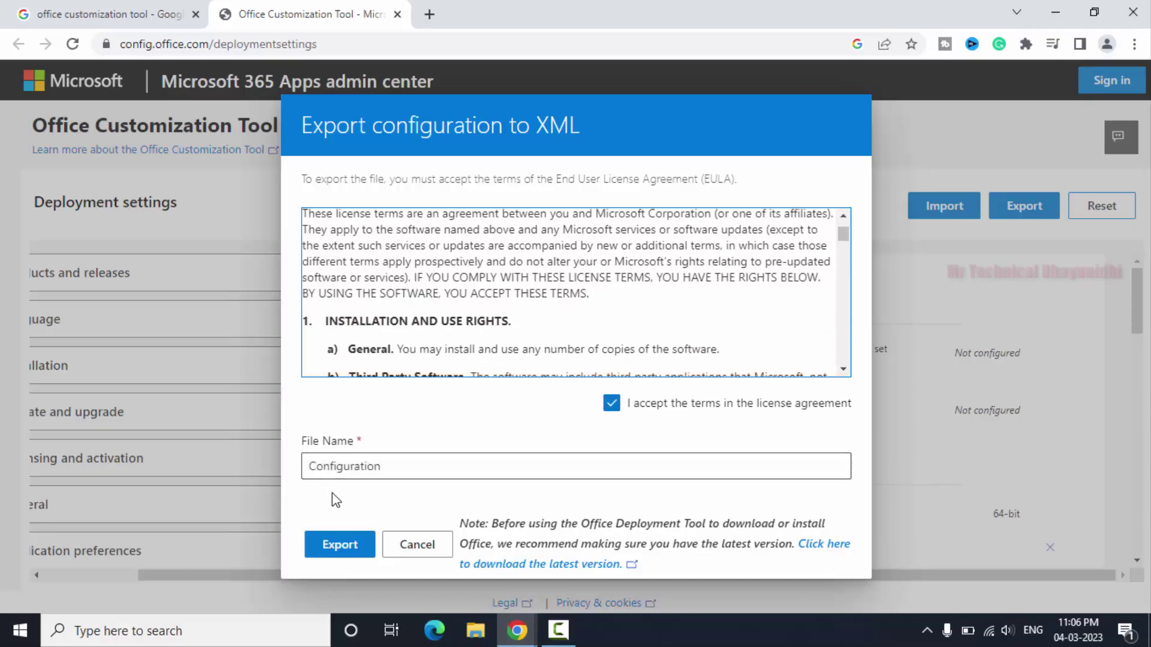
pyautogui.click(334, 550)
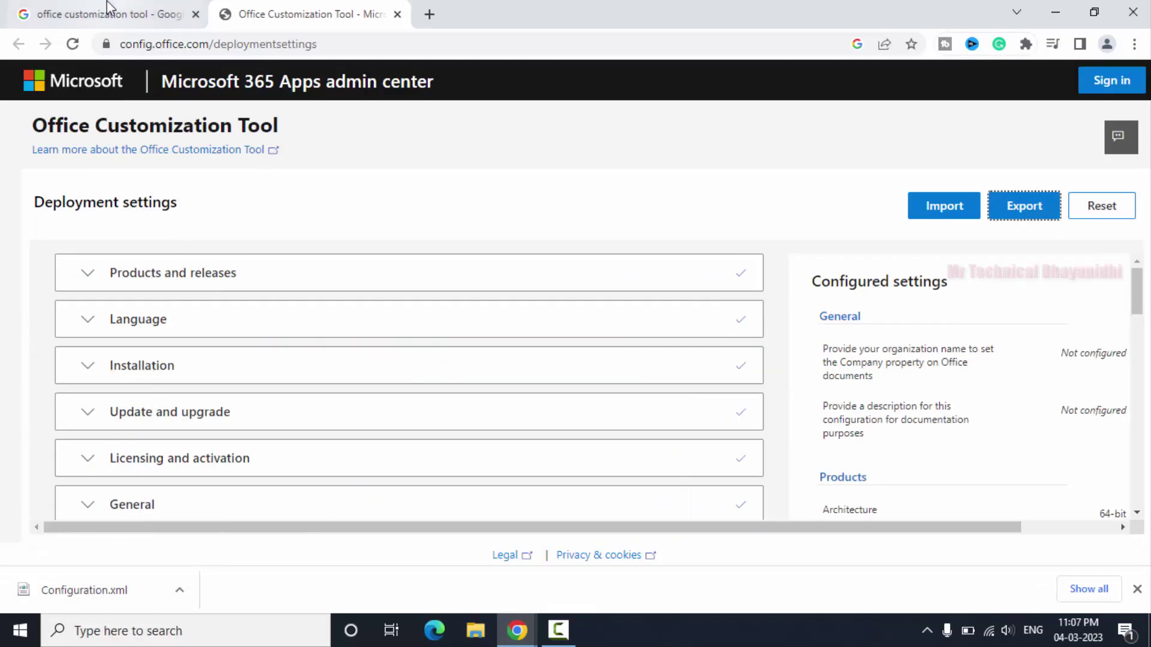
# Step: Open google.com in a new browser tab and search for "office deployment tool"
pyautogui.click(430, 14)
pyautogui.click(408, 45)
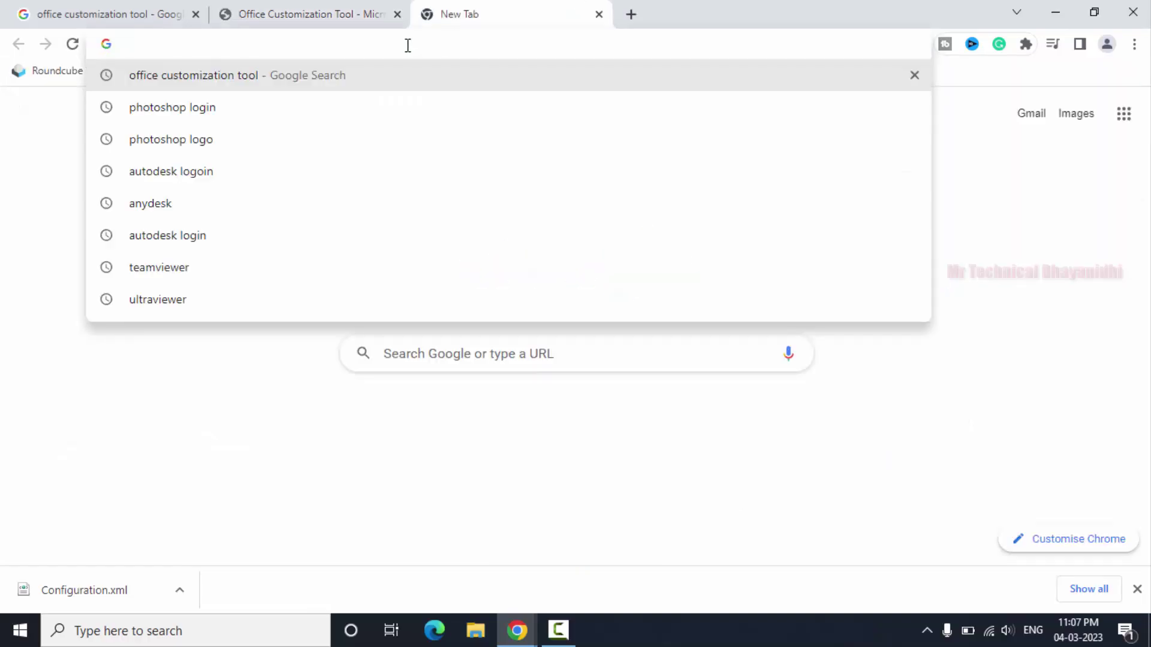
pyautogui.write('google.com')
pyautogui.press('Return')
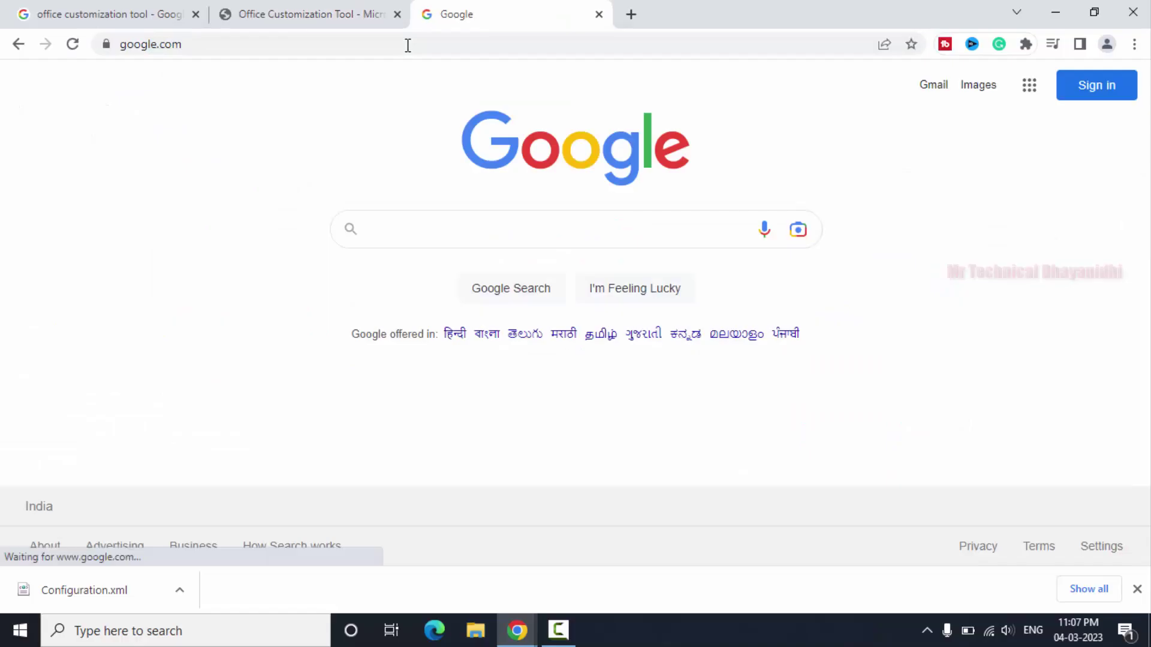
pyautogui.write('office d')
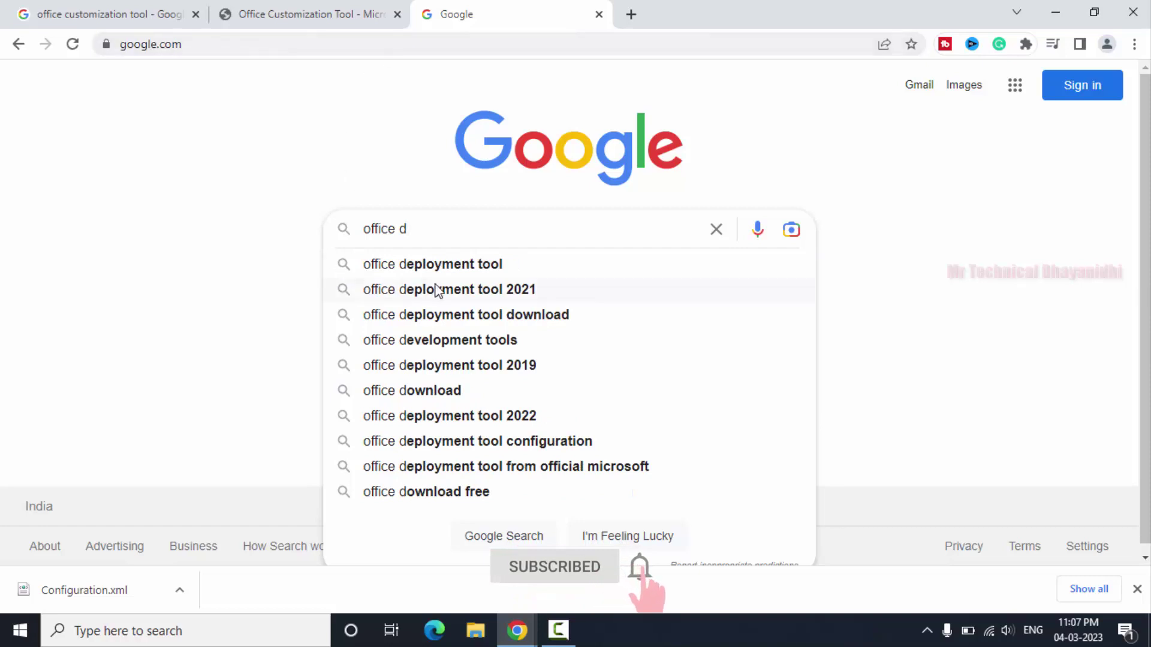
pyautogui.click(423, 266)
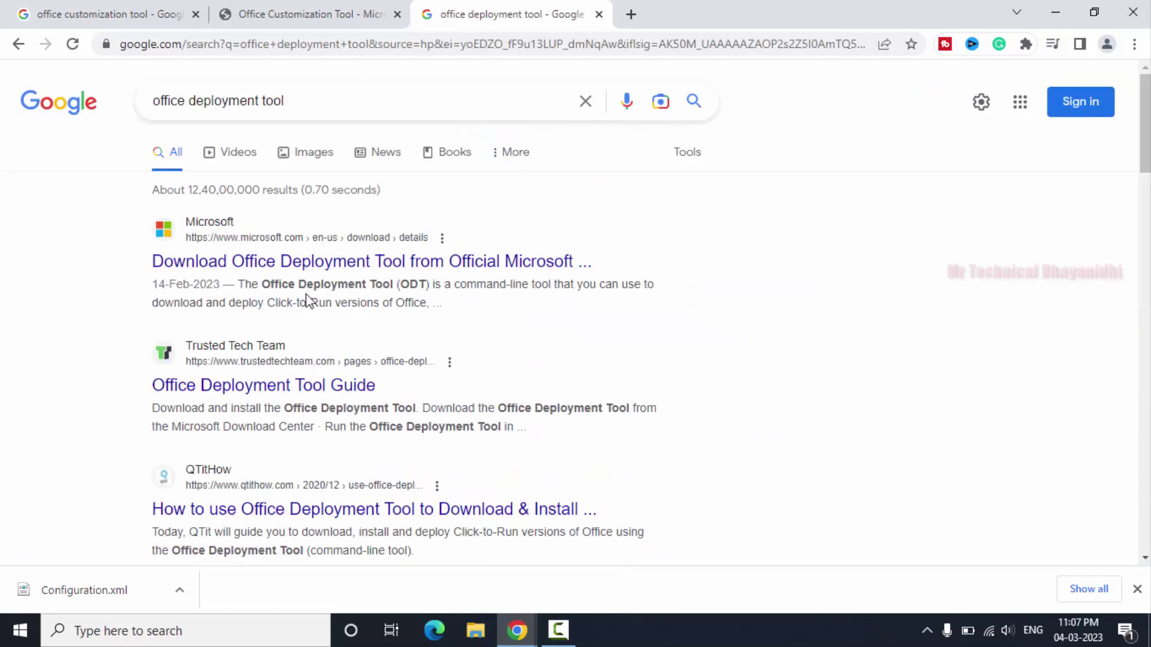
# Step: Open the official Microsoft download page in a new browser tab and download the Office Deployment Tool in English
pyautogui.rightClick(310, 268)
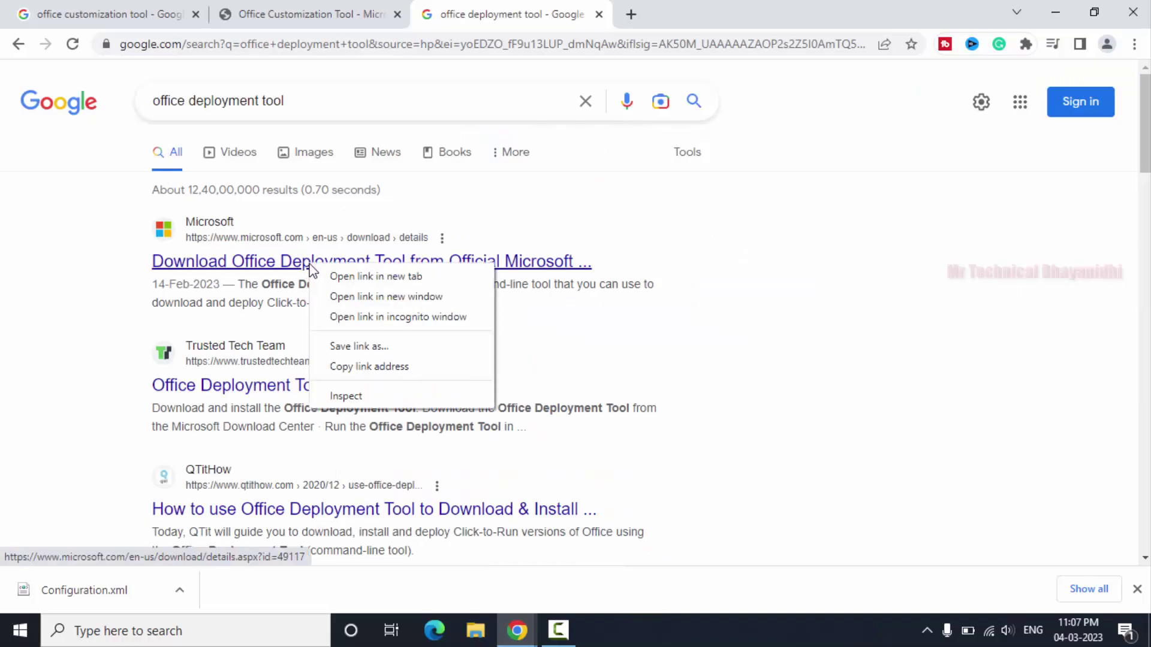
pyautogui.click(351, 276)
pyautogui.click(706, 5)
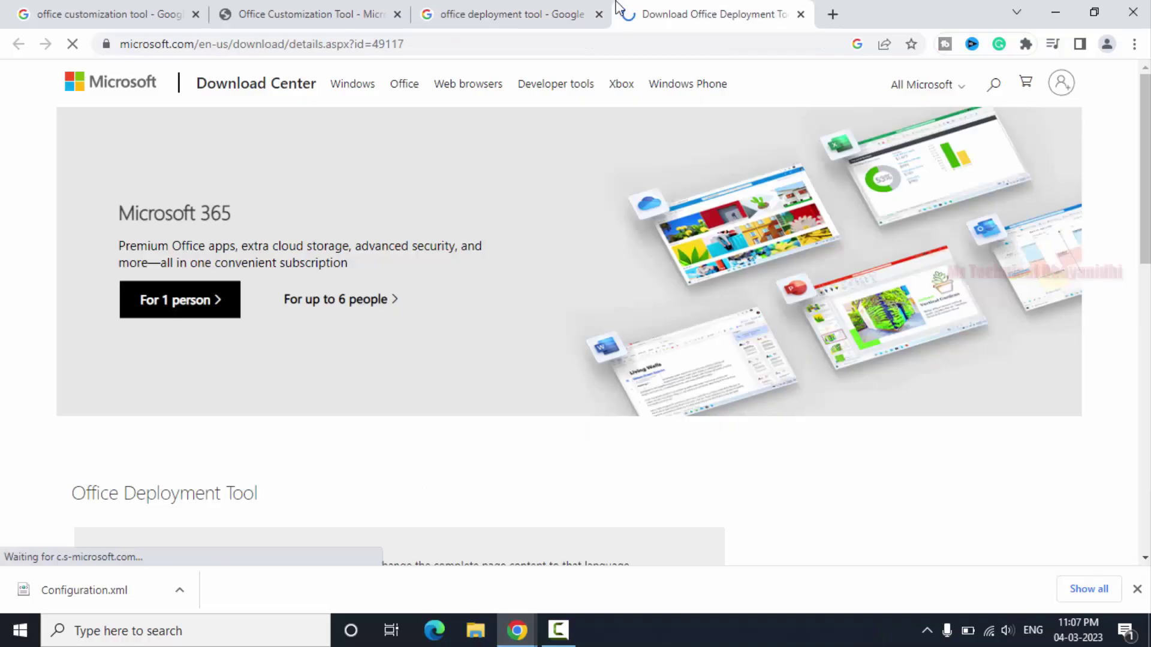
pyautogui.scroll(-4, 180, 290)
pyautogui.moveTo(72, 239); pyautogui.dragTo(258, 241)
pyautogui.click(194, 235)
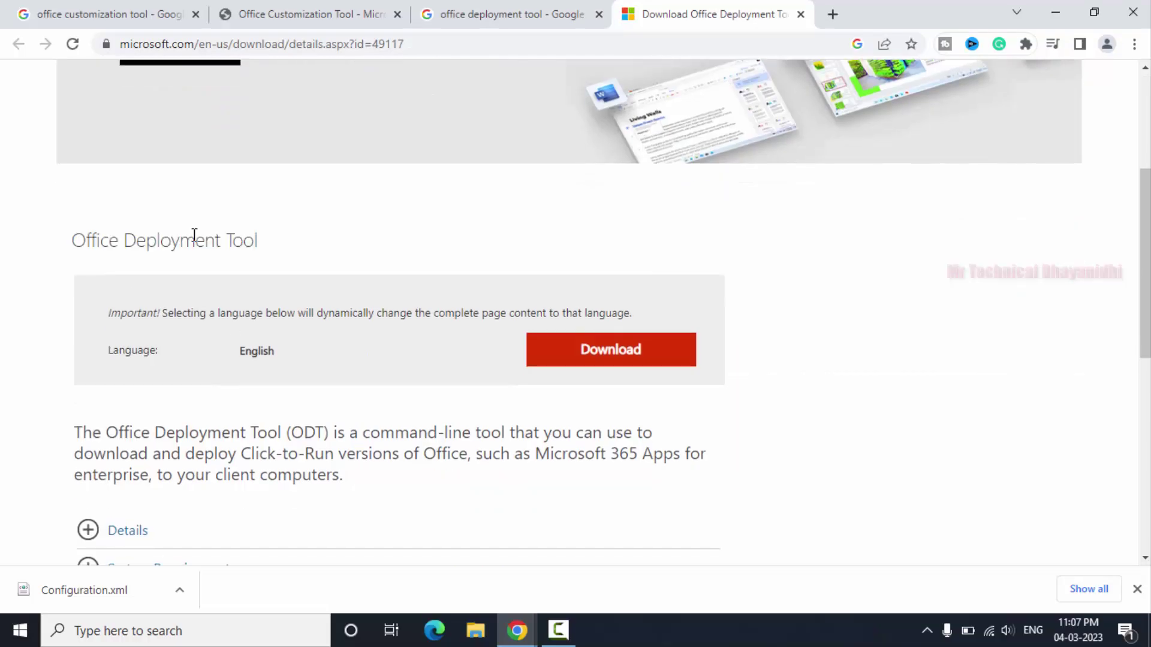
pyautogui.click(652, 361)
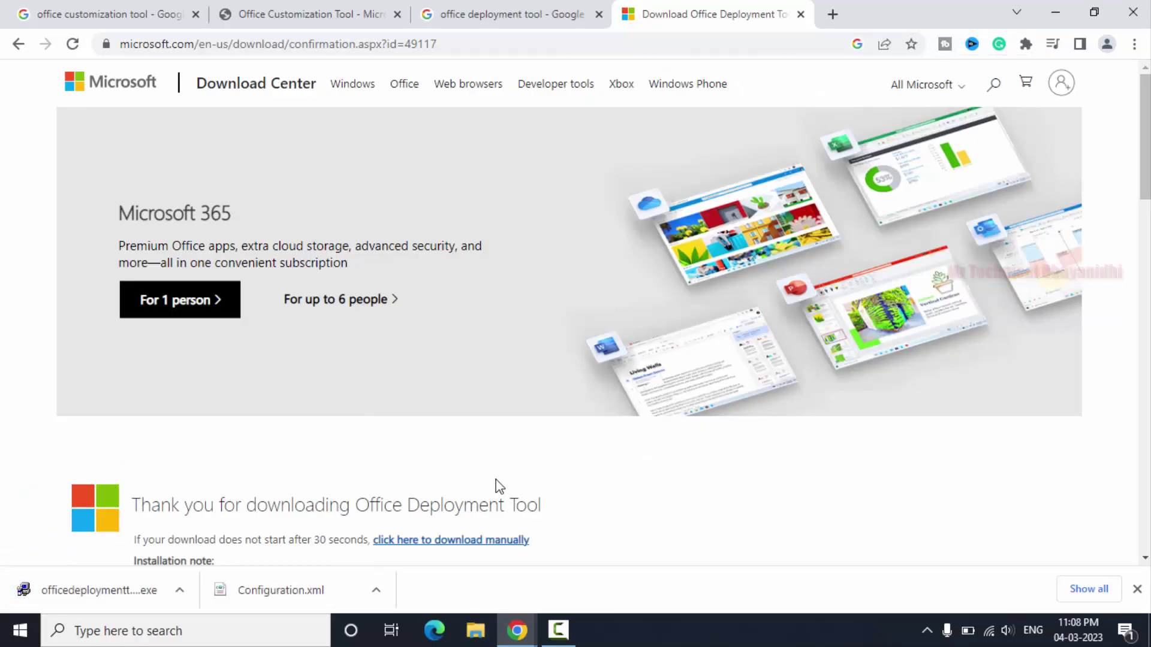
# Step: Minimize the browser and create a new folder on the desktop named Office 365
pyautogui.click(1054, 11)
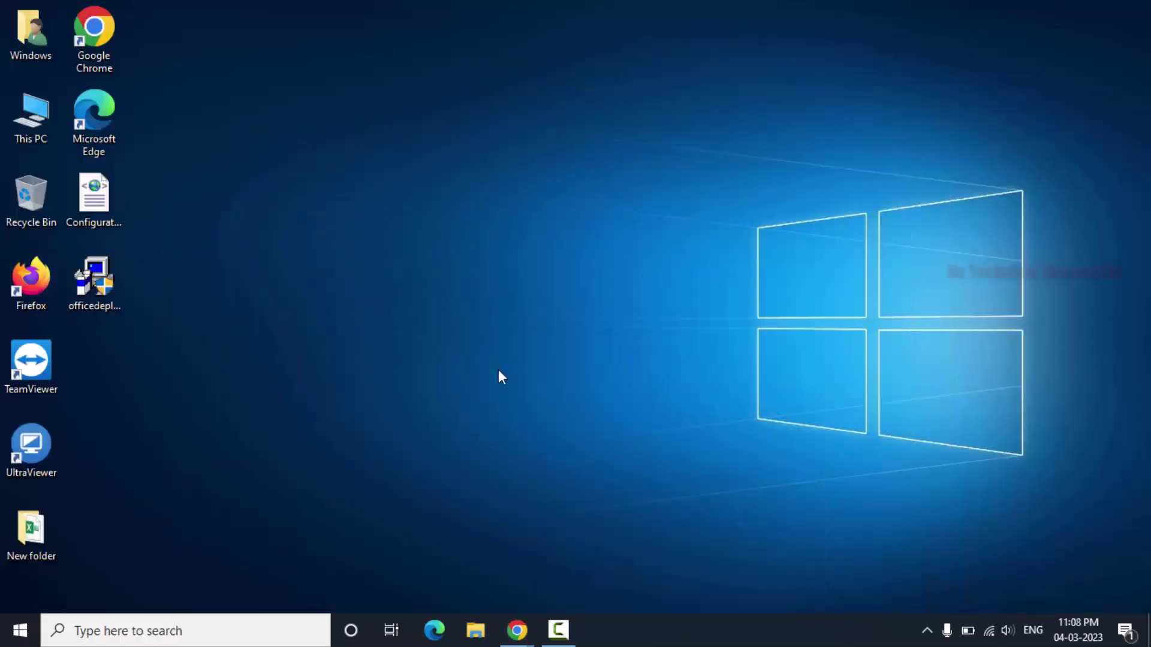
pyautogui.rightClick(346, 271)
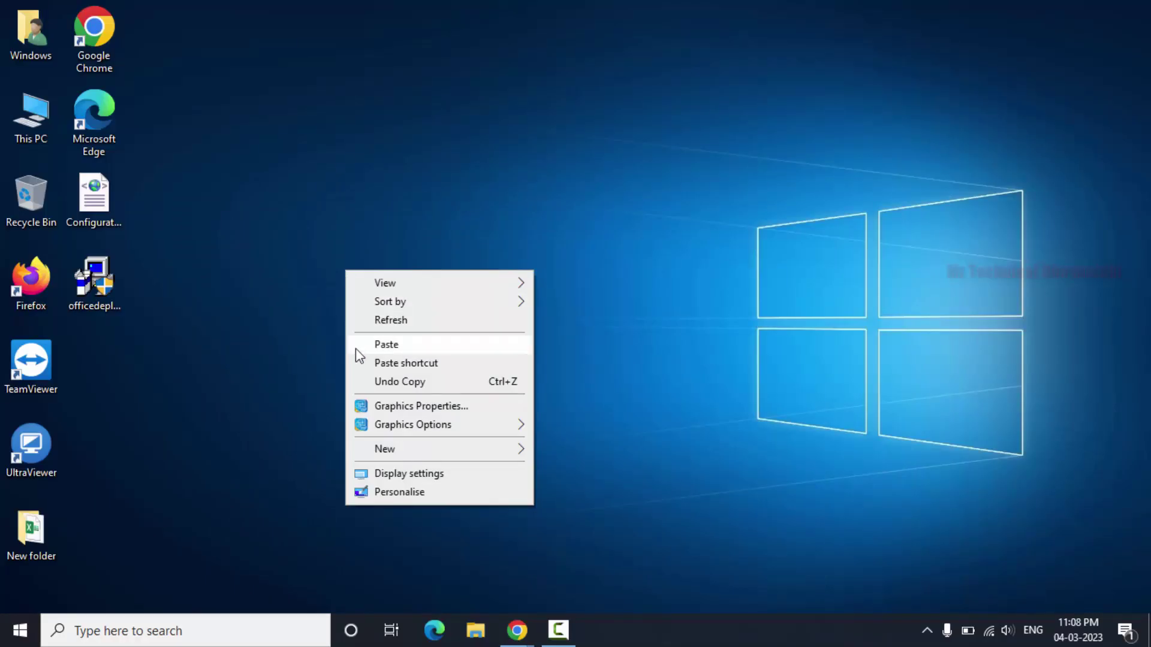
pyautogui.moveTo(393, 451)
pyautogui.click(575, 454)
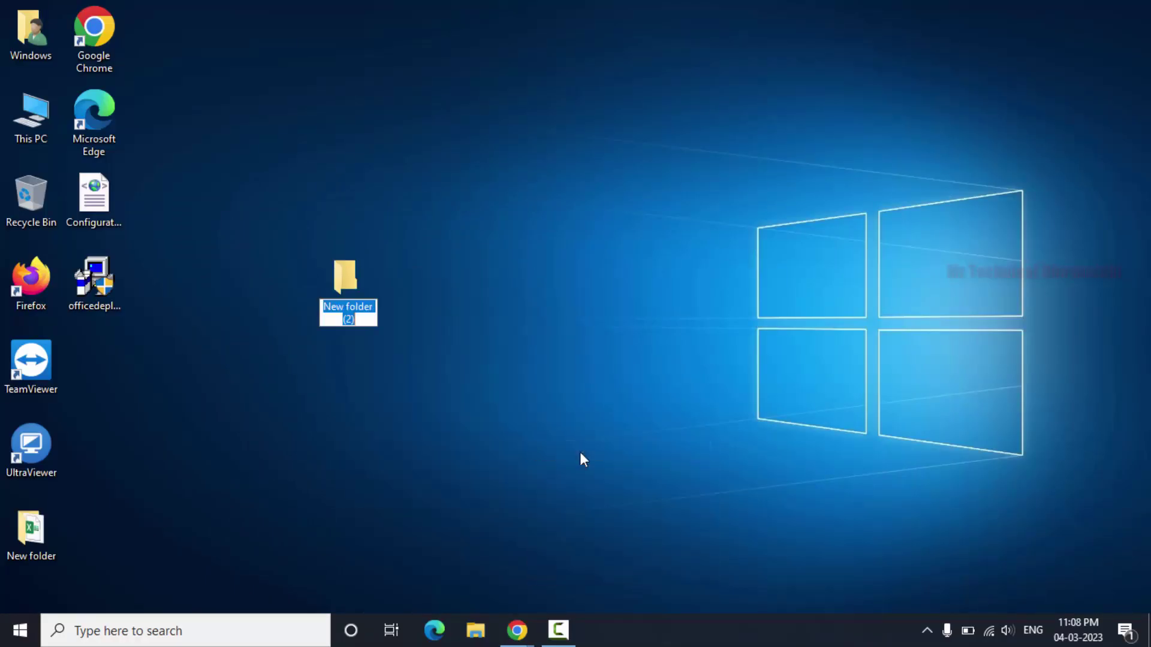
pyautogui.write('Office')
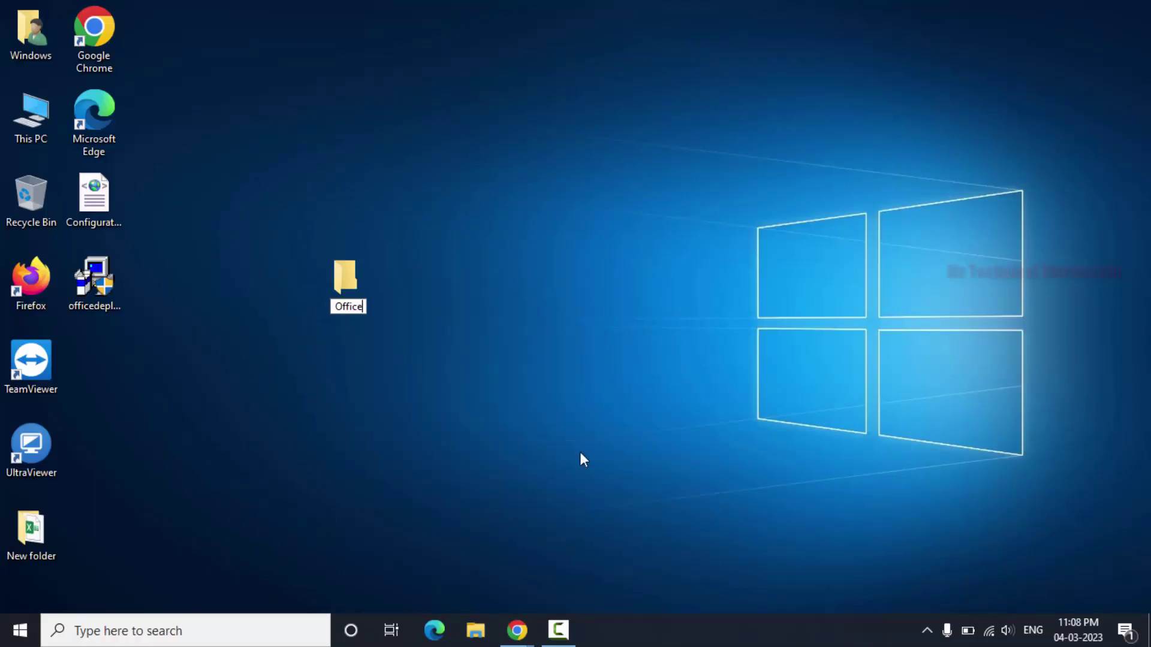
pyautogui.write(' 365')
pyautogui.press('Return')
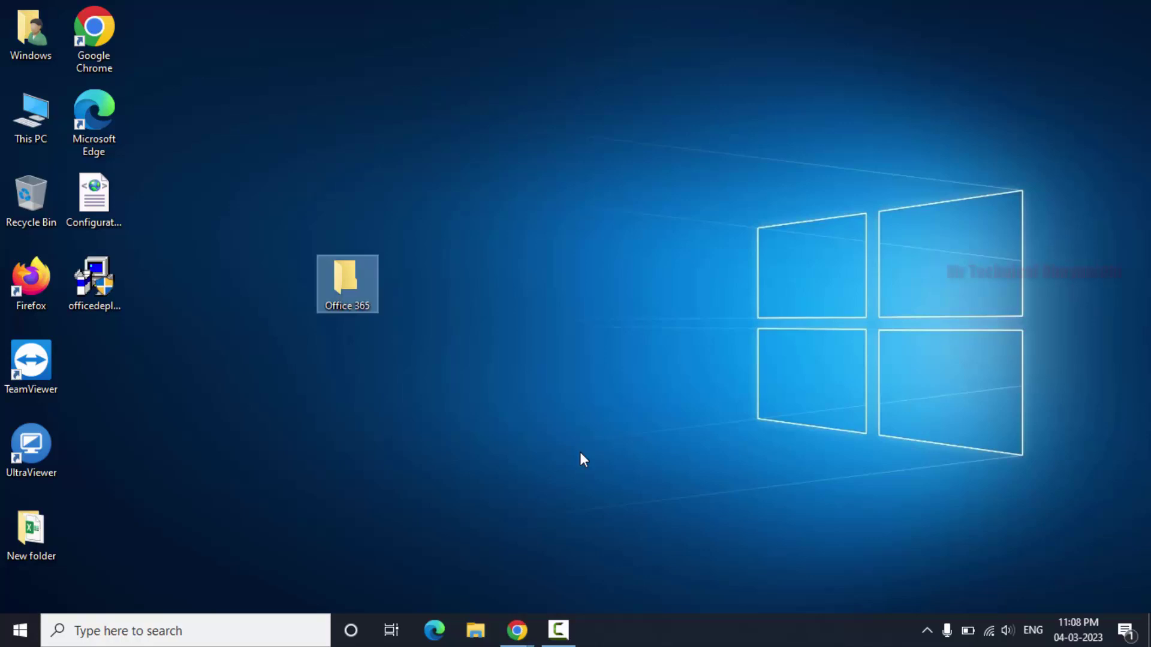
pyautogui.click(98, 291)
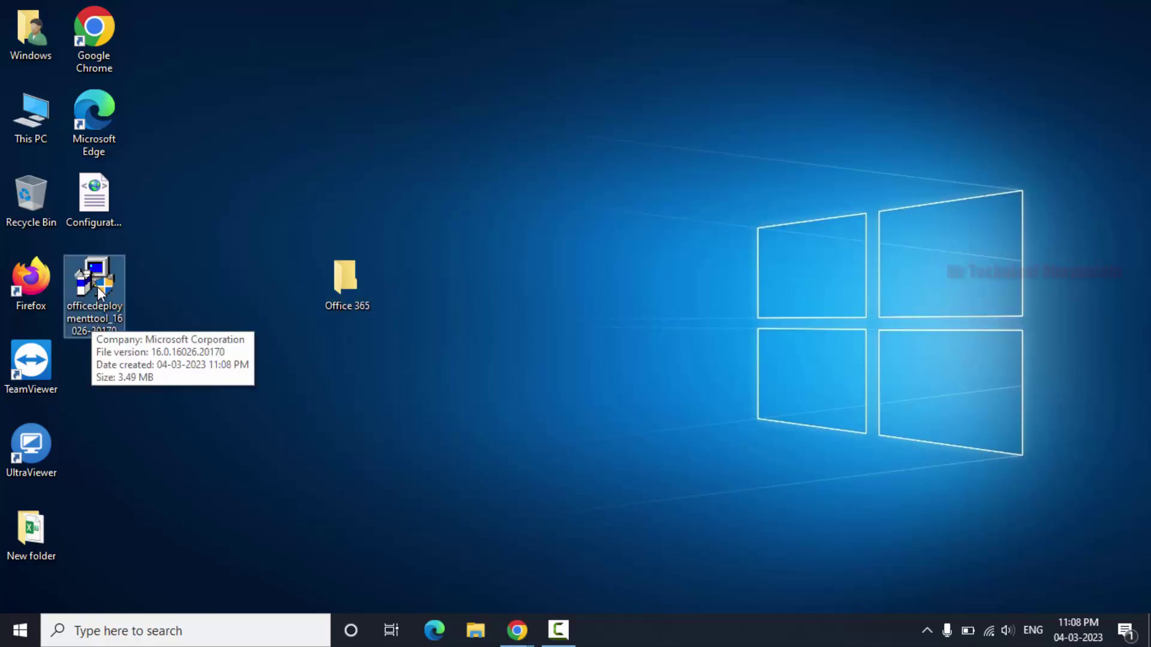
pyautogui.rightClick(100, 289)
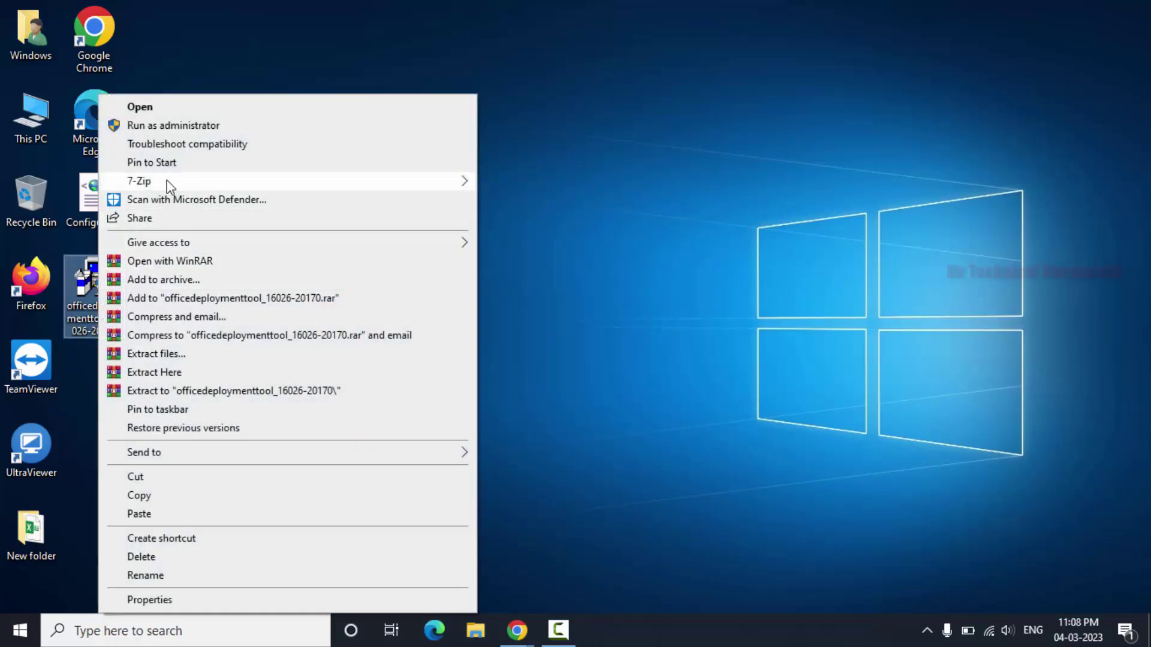
pyautogui.click(173, 125)
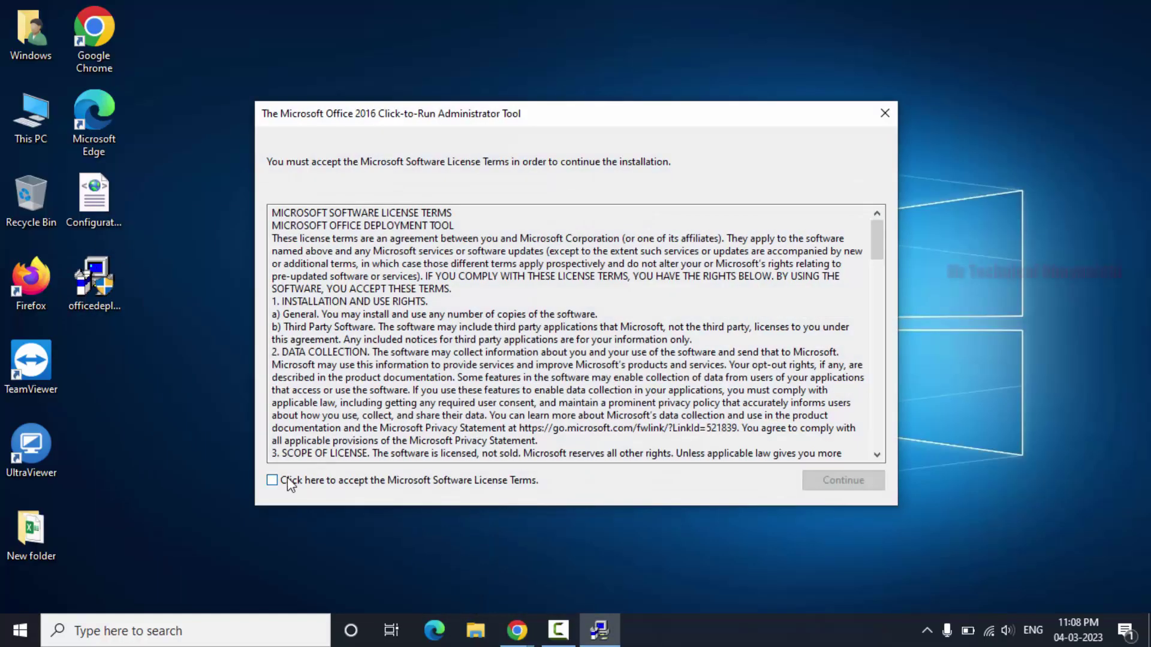
pyautogui.click(283, 485)
pyautogui.click(857, 482)
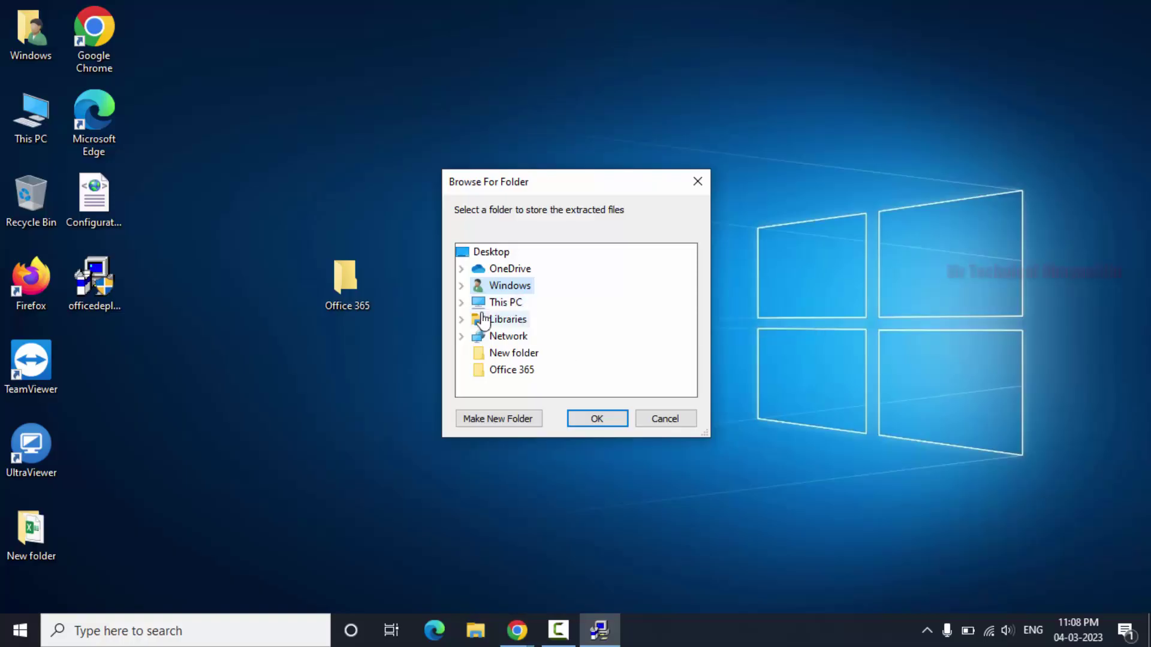
# Step: Extract the deployment tool files into the Office 365 folder on the desktop
pyautogui.click(519, 374)
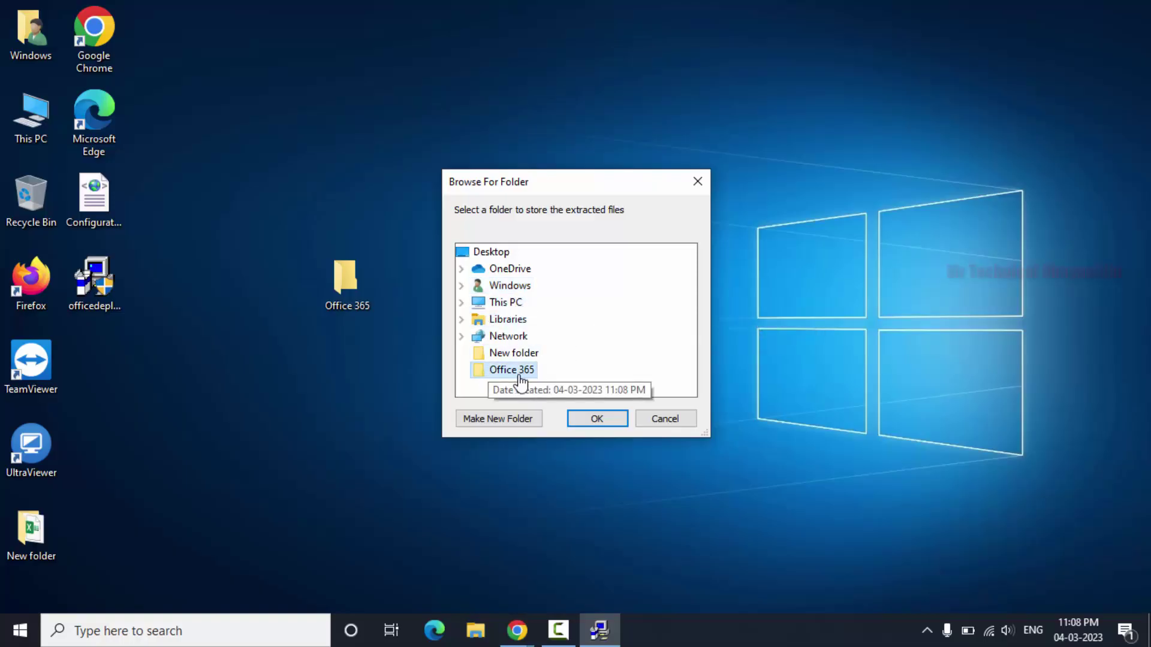
pyautogui.click(595, 418)
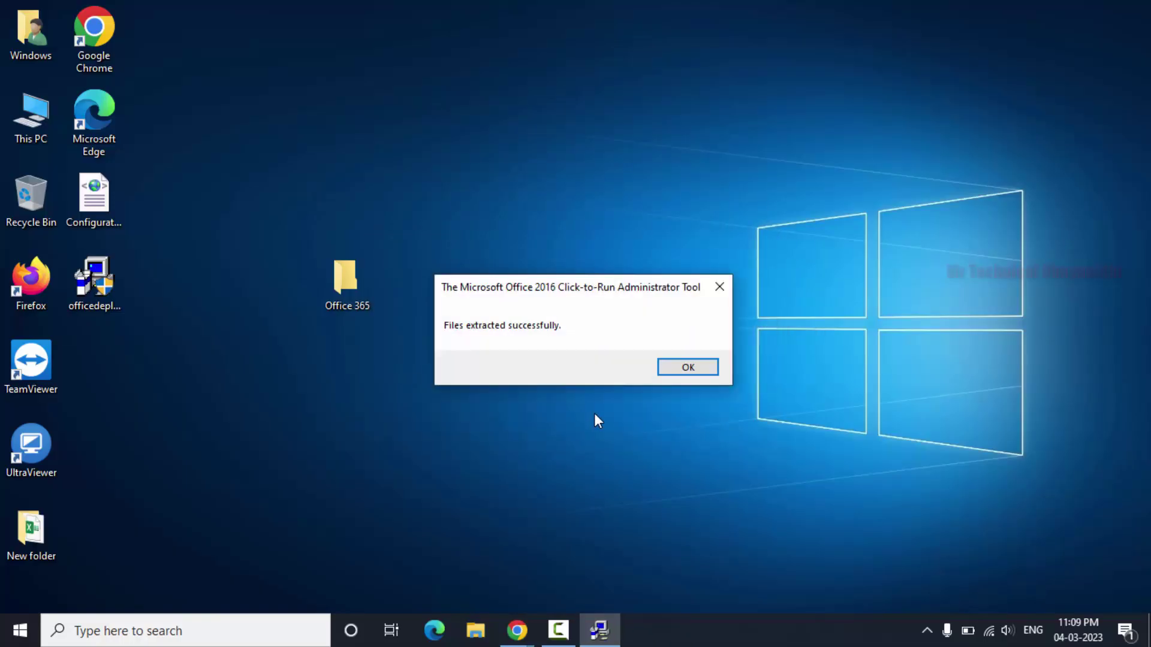
pyautogui.click(689, 368)
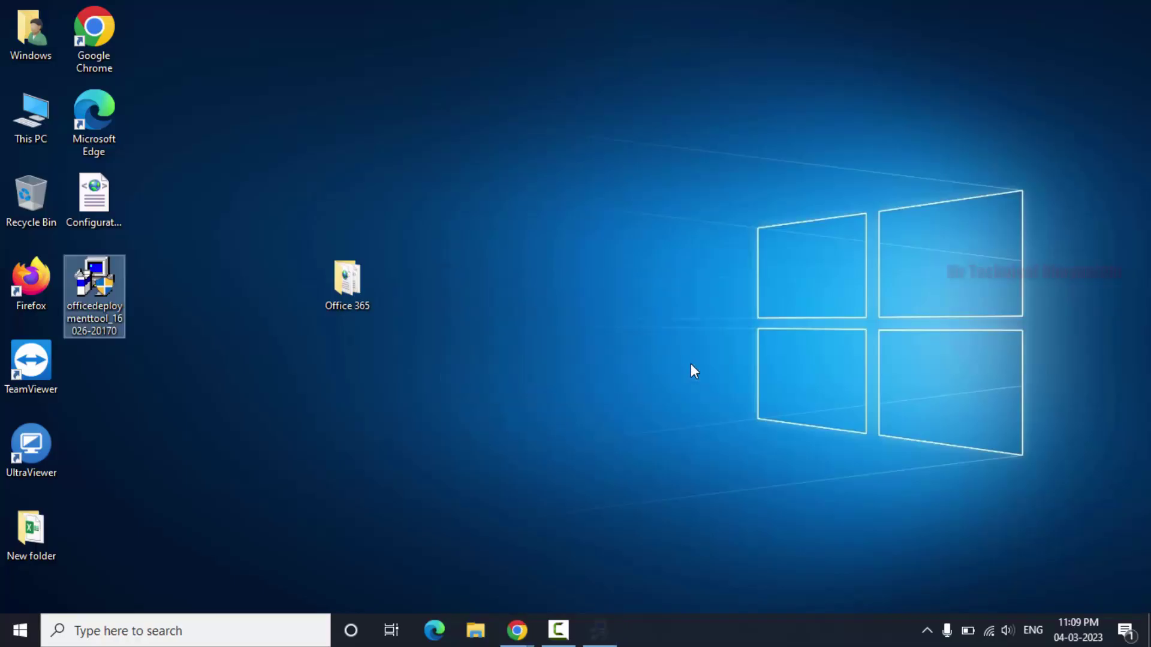
# Step: Copy the Configuration file from the desktop into the Office 365 folder and refresh the folder
pyautogui.click(93, 216)
pyautogui.rightClick(89, 210)
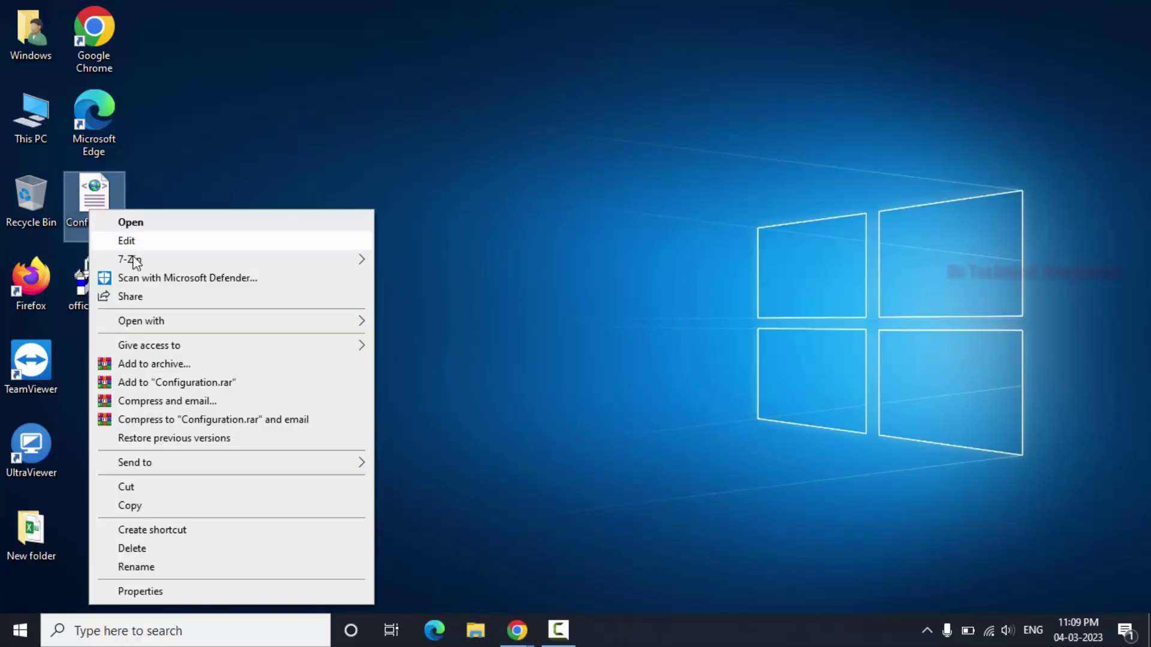
pyautogui.click(126, 508)
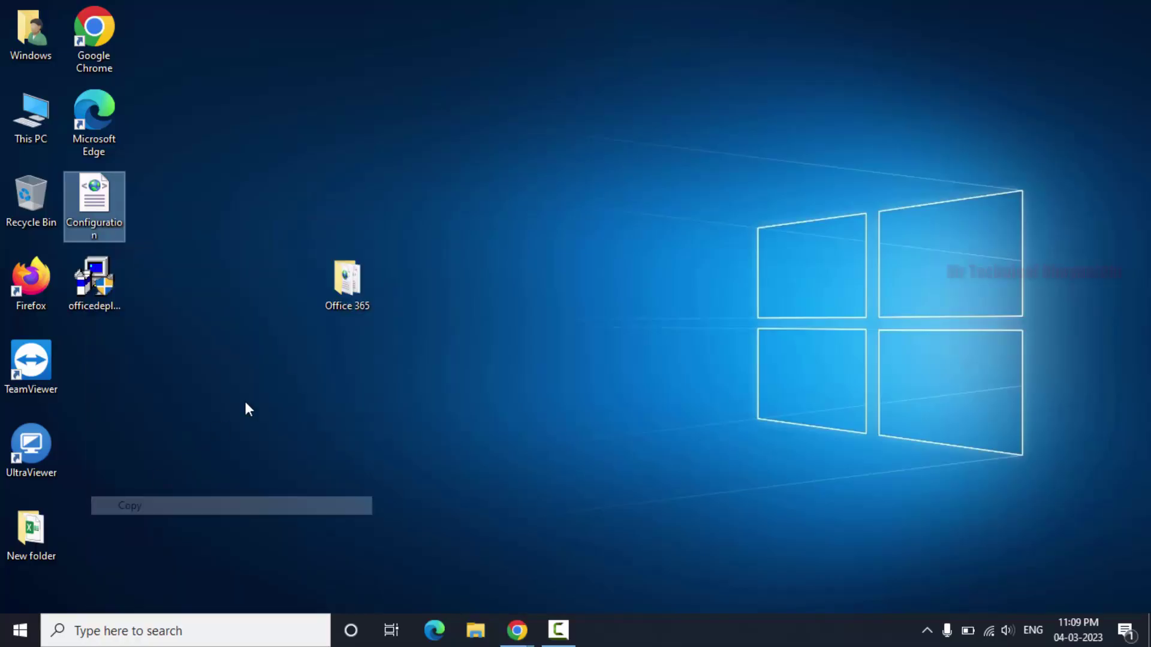
pyautogui.rightClick(363, 287)
pyautogui.click(398, 181)
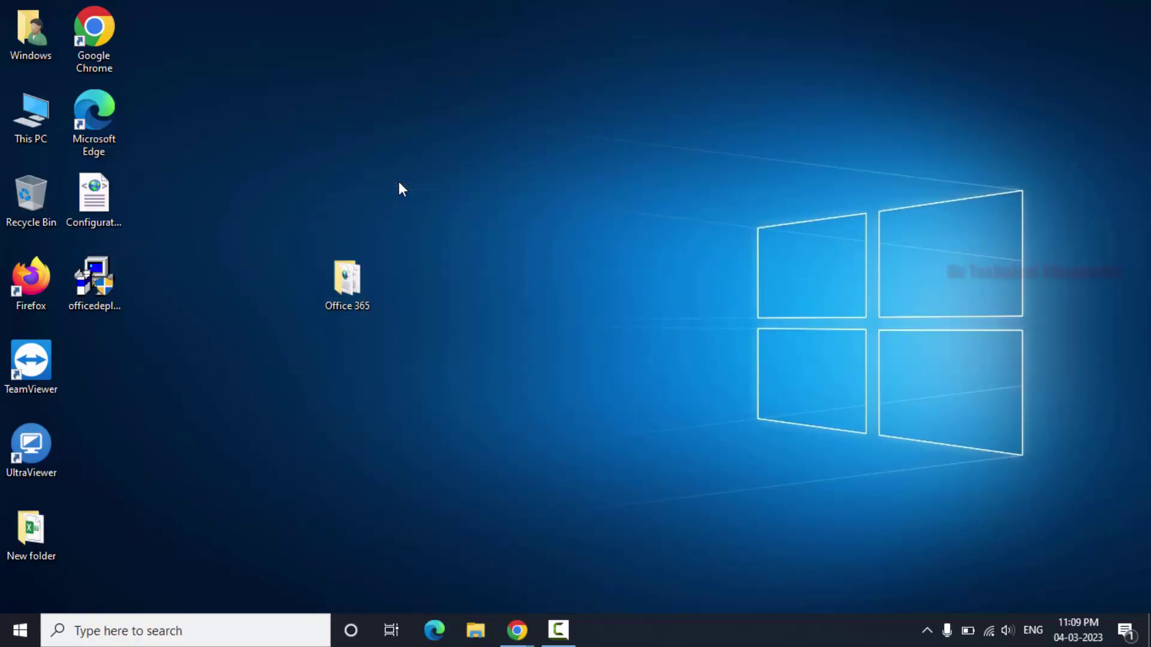
pyautogui.rightClick(249, 262)
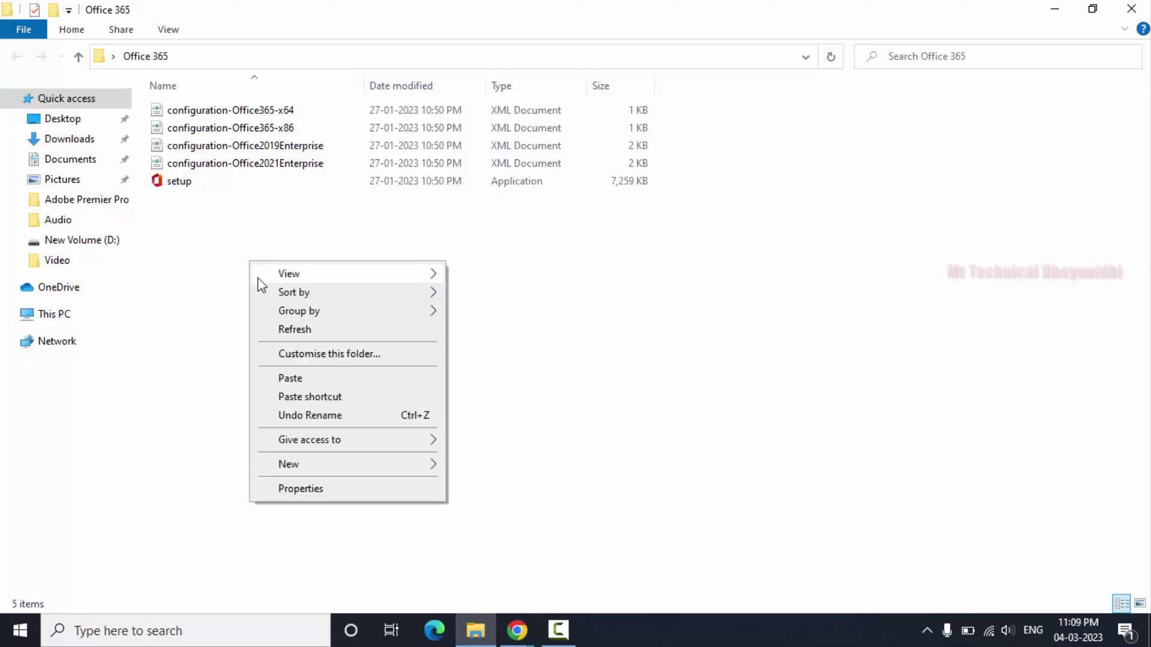
pyautogui.click(289, 377)
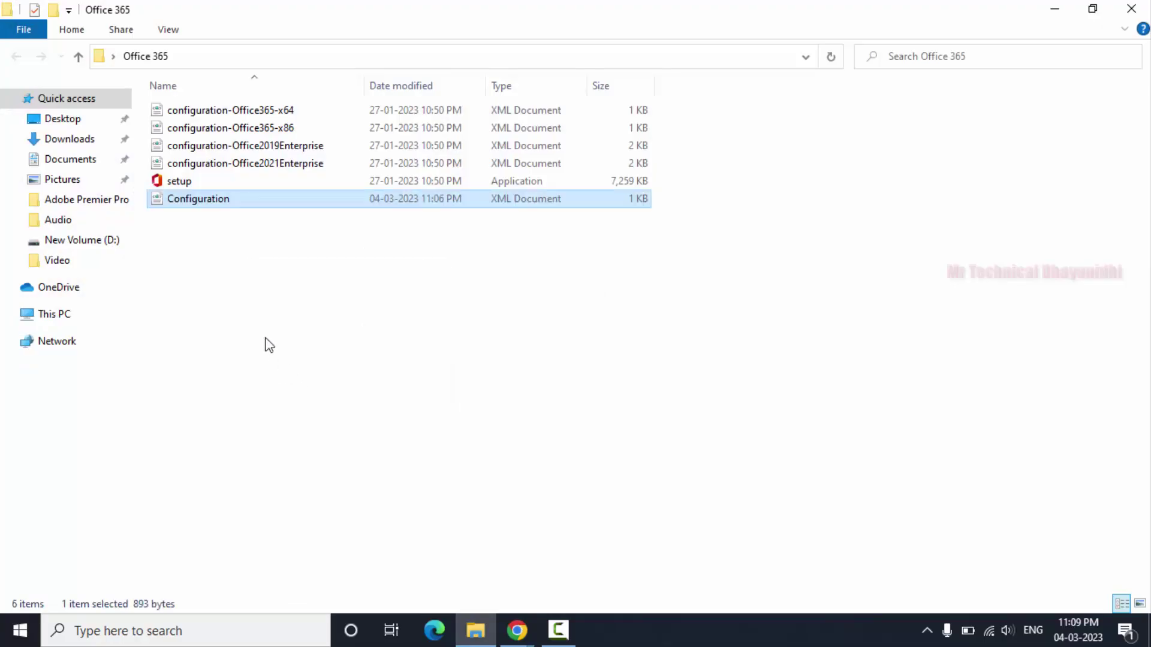
pyautogui.rightClick(236, 285)
pyautogui.click(276, 352)
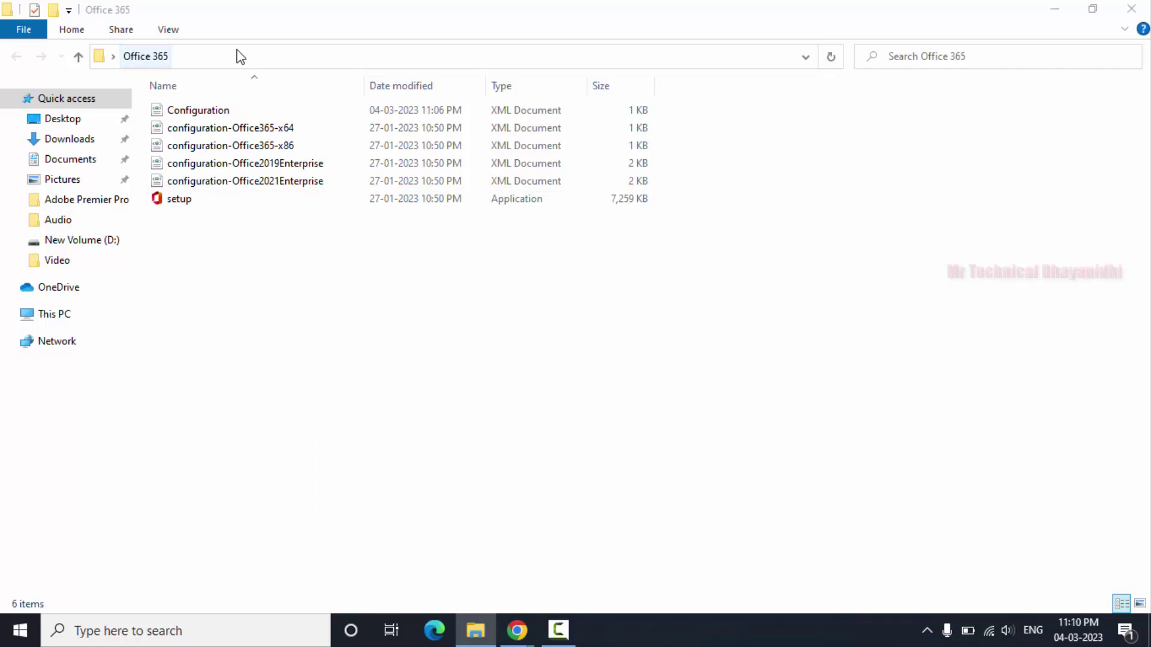
# Step: Copy the full path of the Office 365 folder and minimize the folder window
pyautogui.click(682, 60)
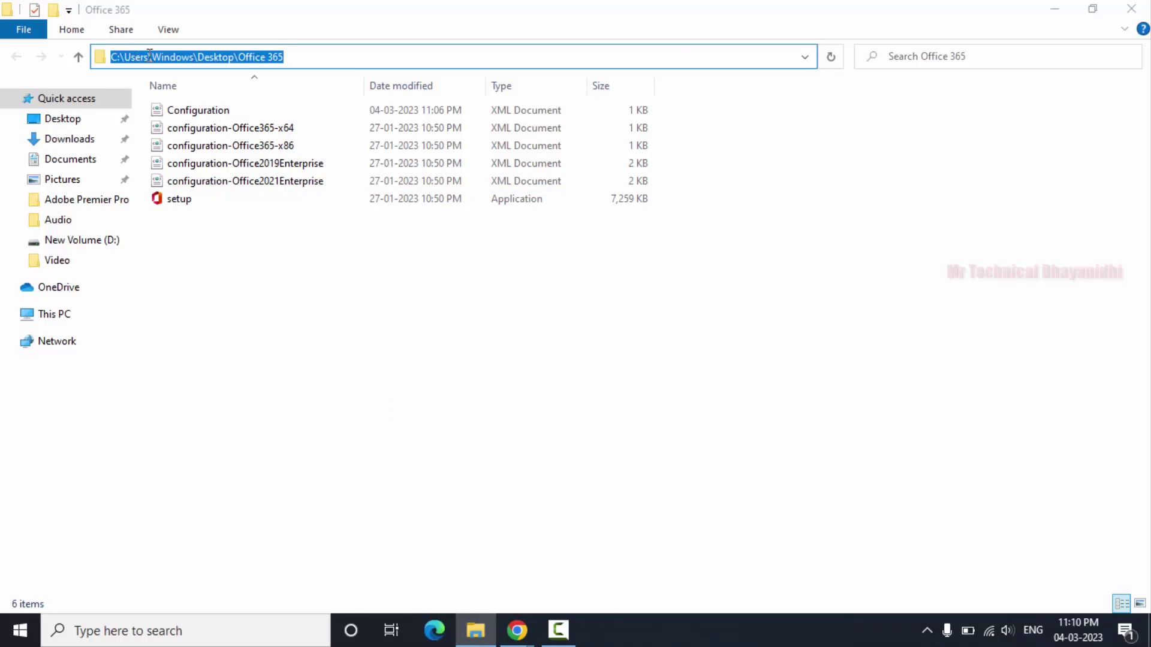
pyautogui.rightClick(264, 60)
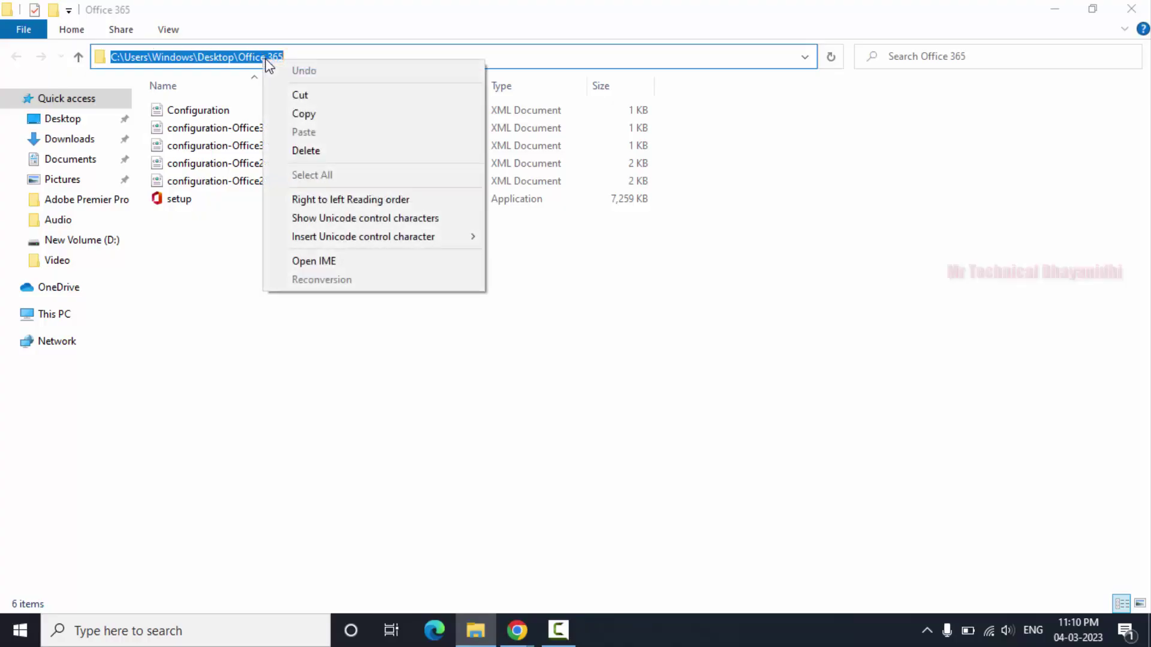
pyautogui.click(328, 112)
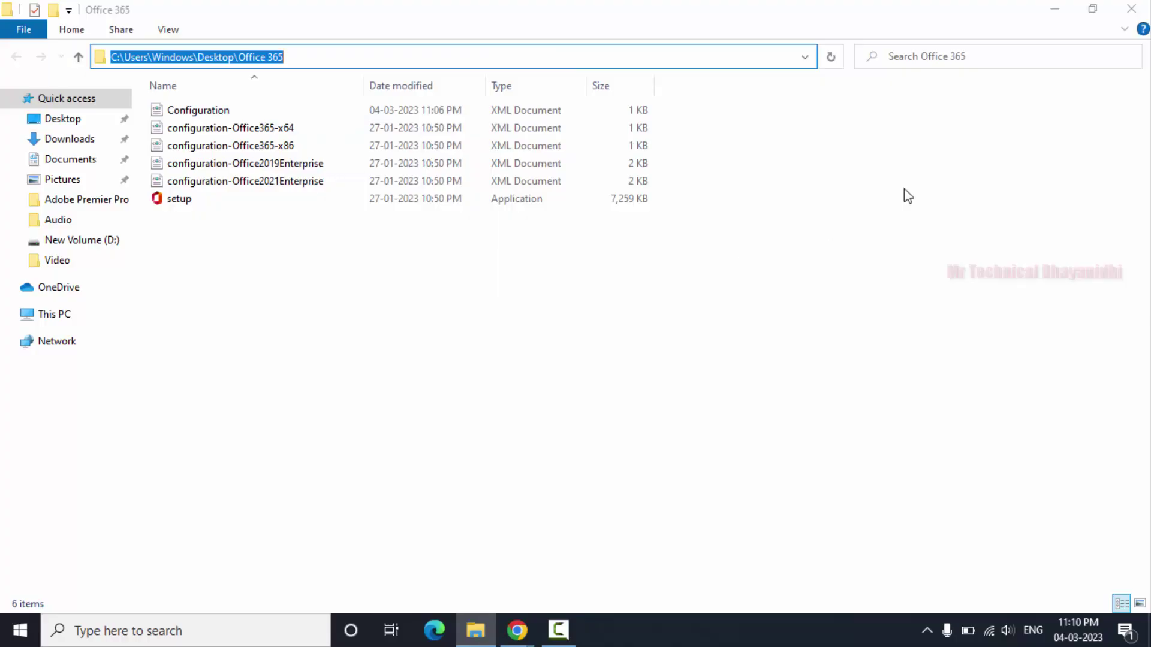
pyautogui.click(1054, 10)
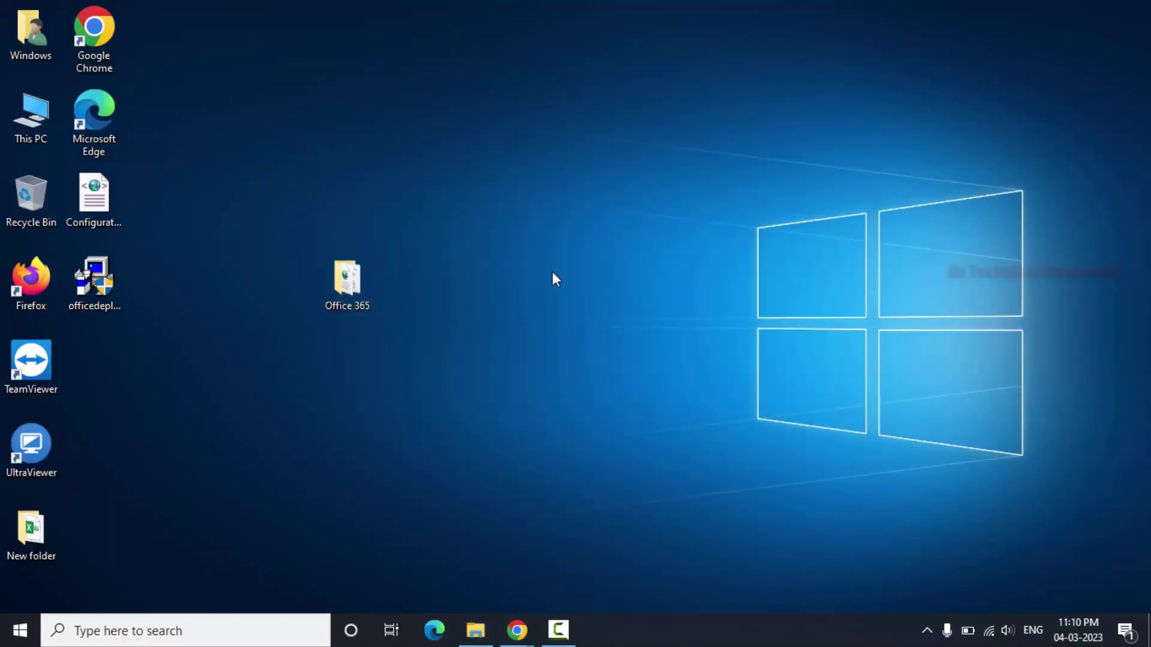
# Step: Search Windows for cmd and run Command Prompt as administrator
pyautogui.click(84, 630)
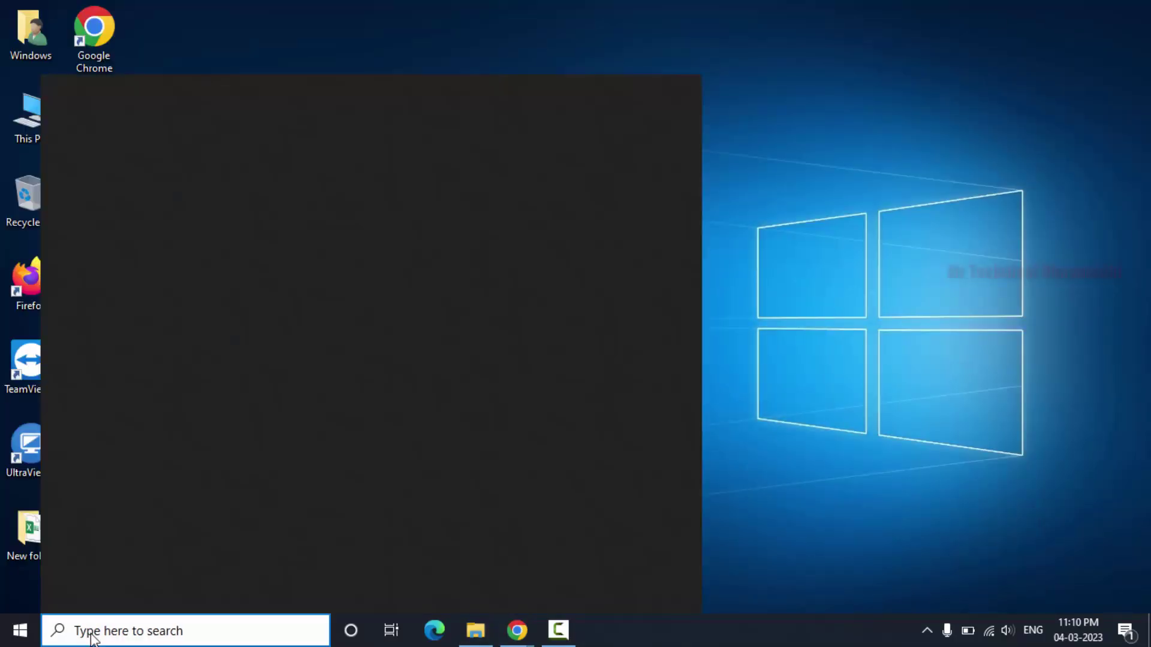
pyautogui.write('dmd')
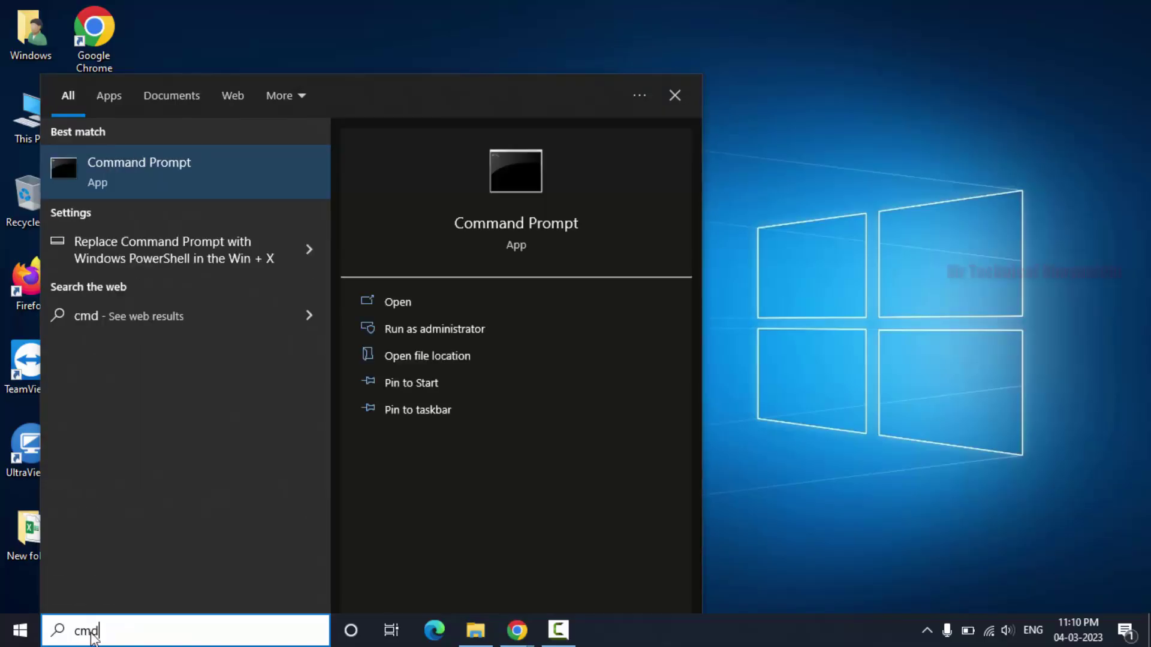
pyautogui.rightClick(197, 164)
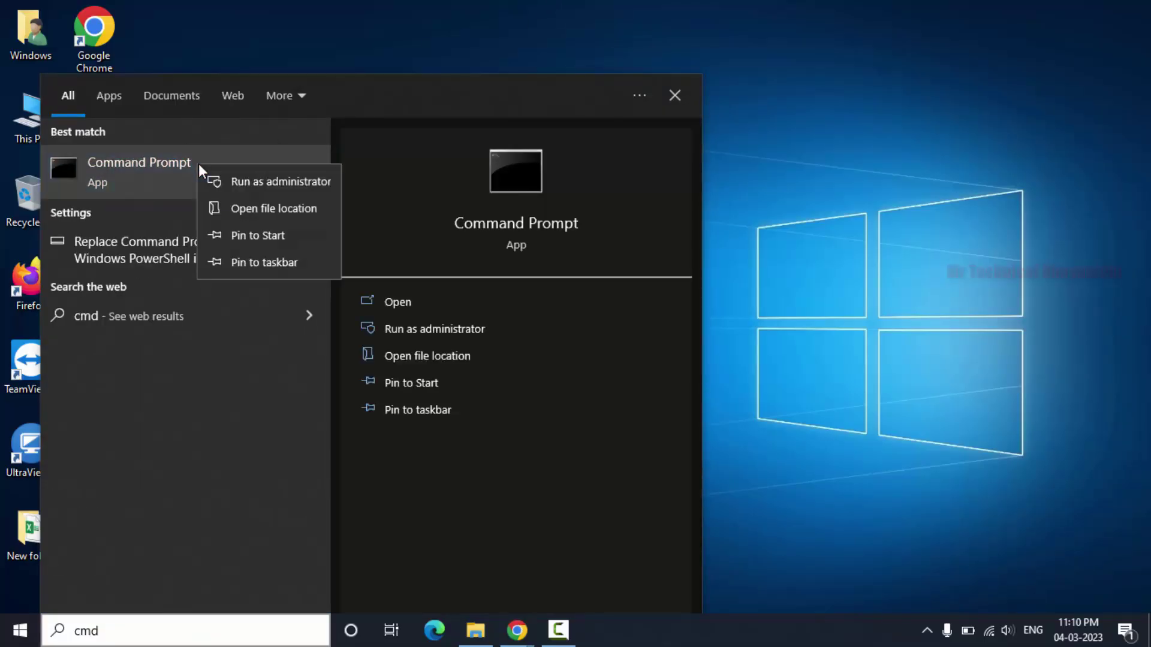
pyautogui.click(238, 181)
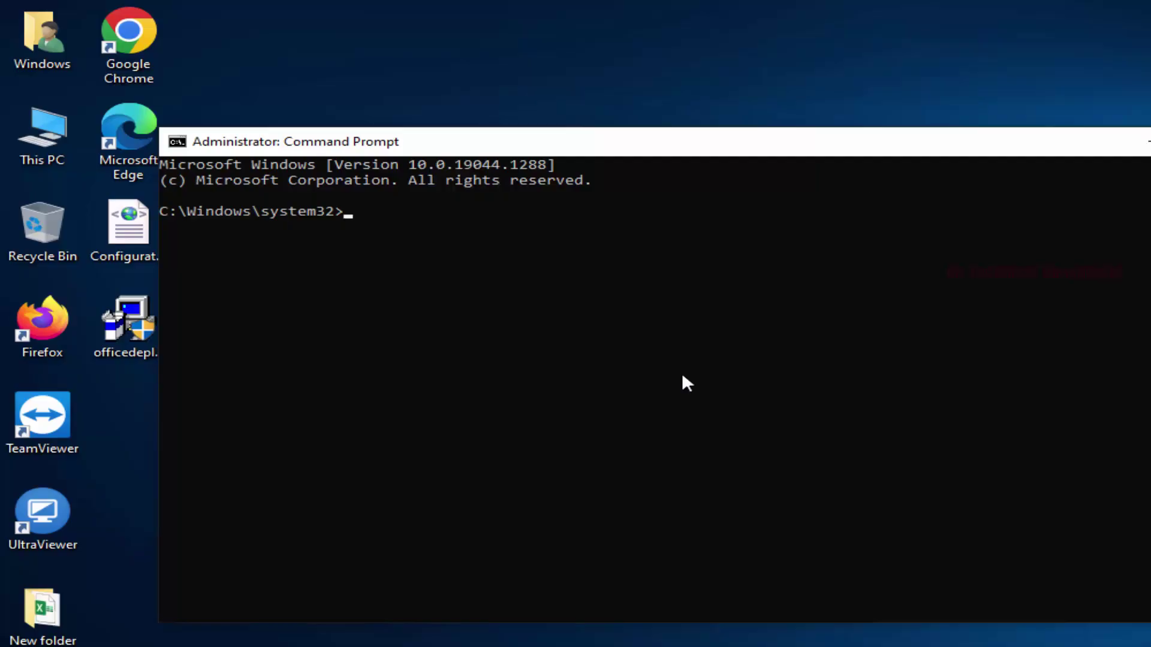
# Step: Change the working directory to C:\Users\Windows\Desktop\Office 365 with the cd command
pyautogui.write('cd')
pyautogui.hotkey('ctrl', 'v')
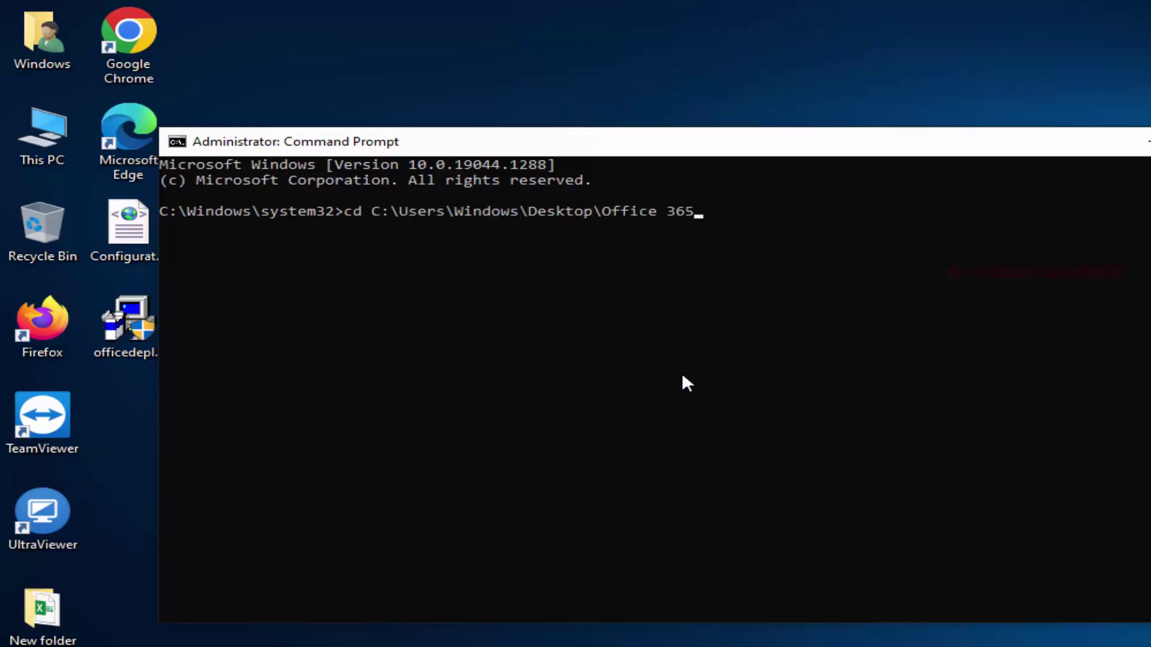
pyautogui.press('Return')
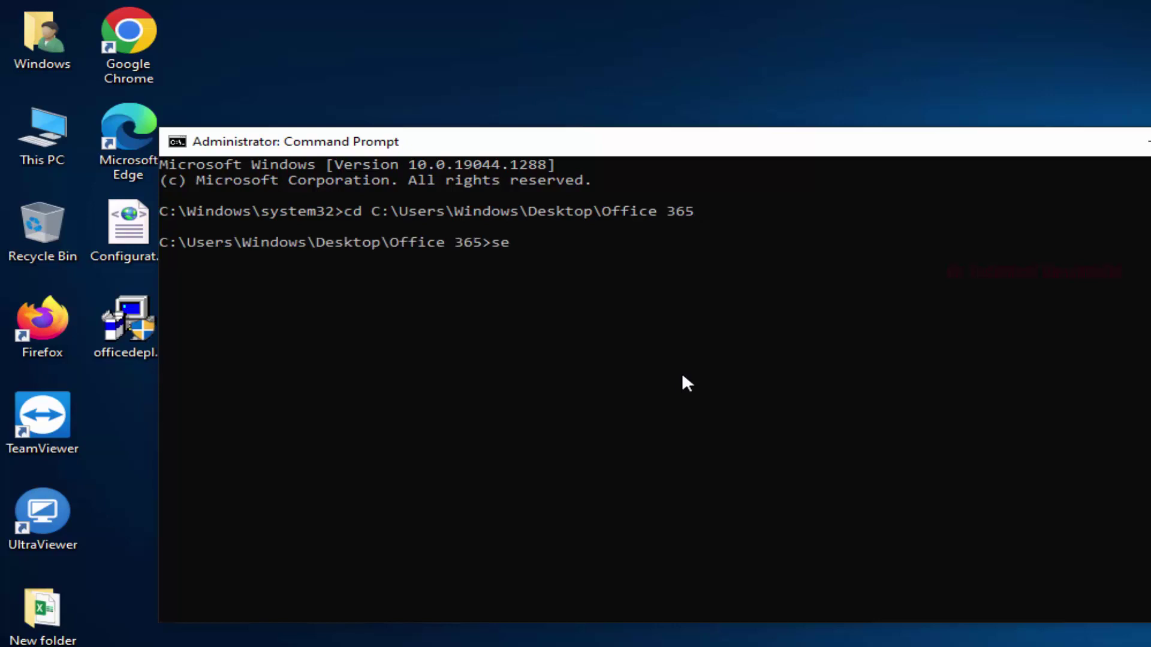
# Step: Run setup.exe /configure to install the Office apps, and close the finished installer and Command Prompt
pyautogui.write('setup.exe /configure')
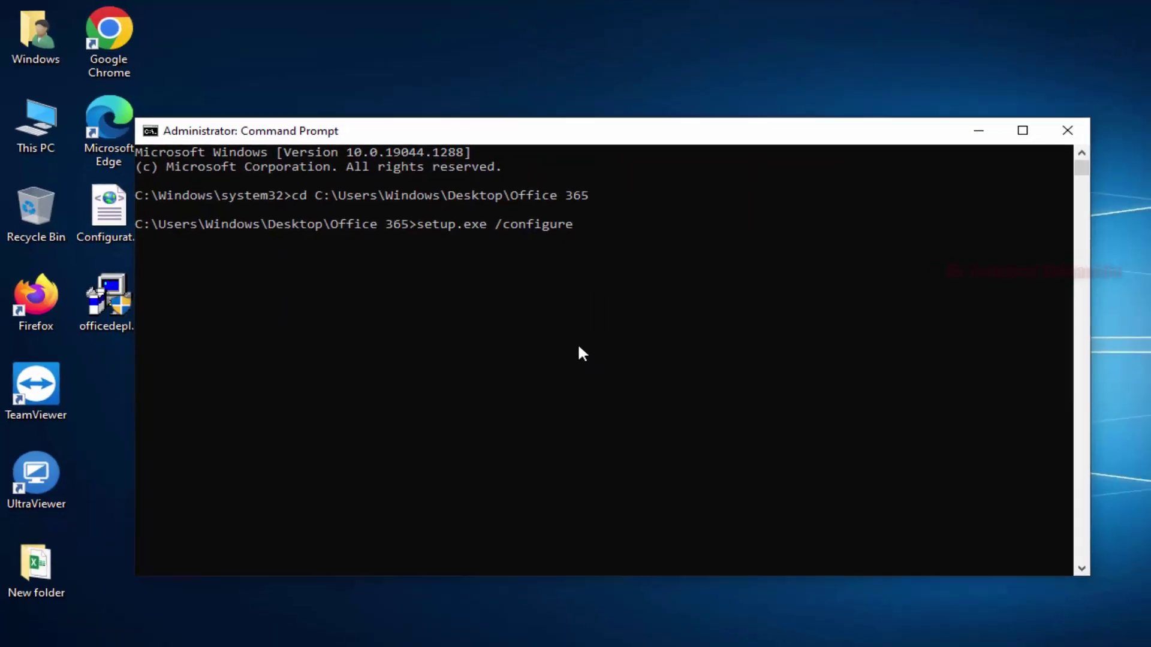
pyautogui.press('Return')
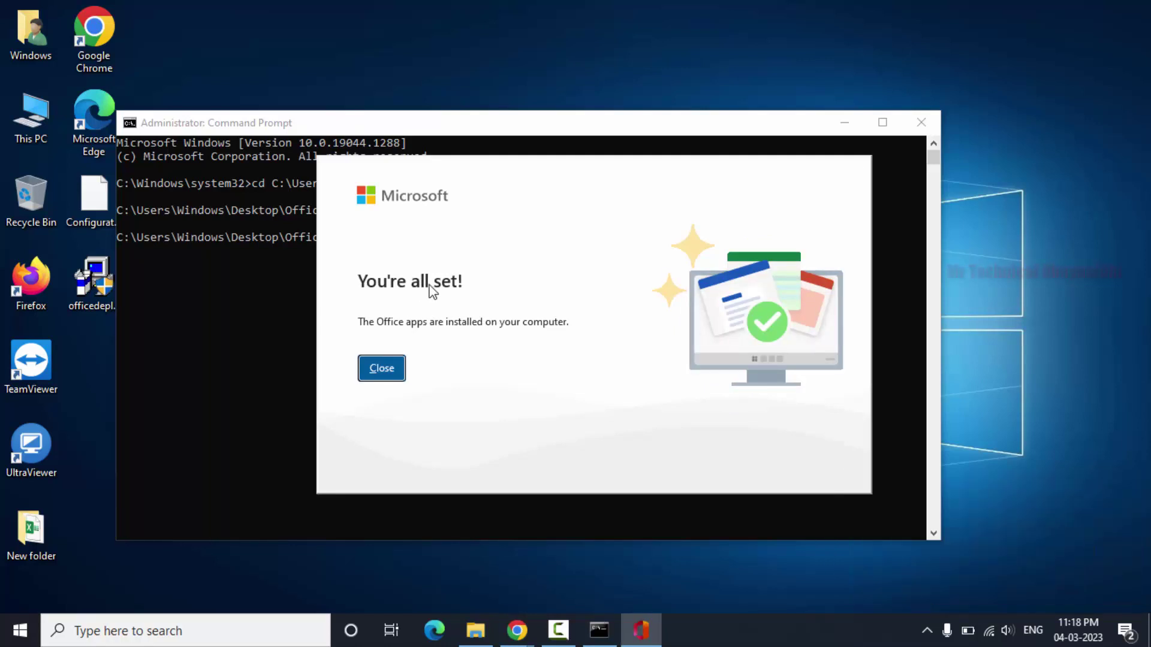
pyautogui.click(378, 375)
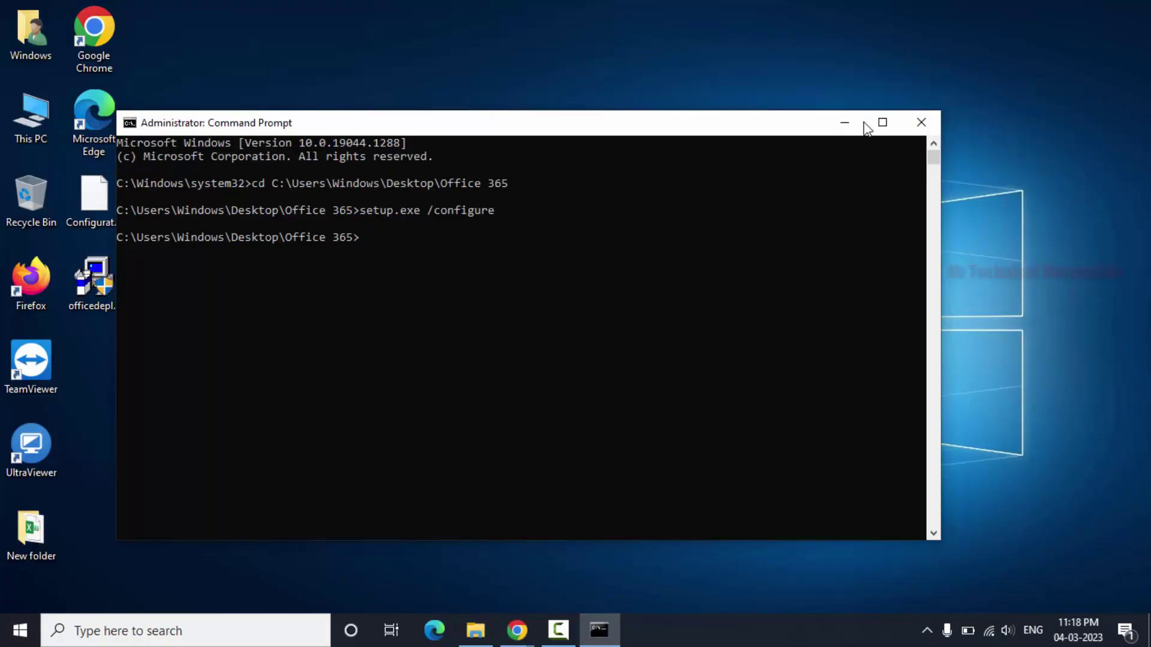
pyautogui.click(921, 123)
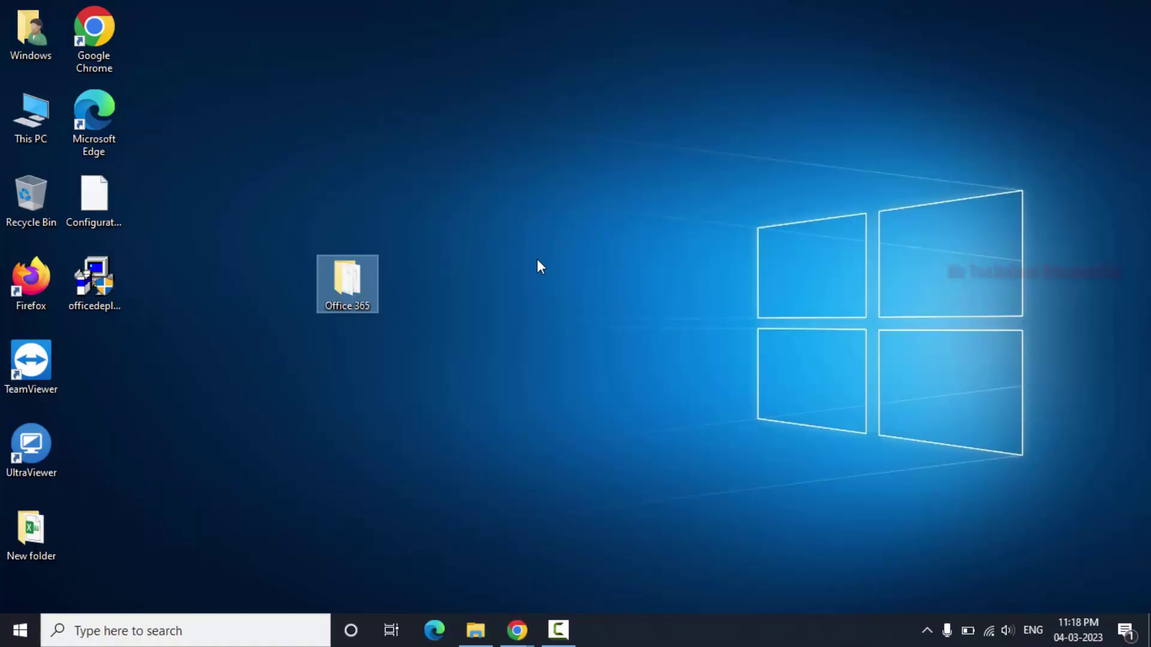
# Step: Search Windows for the Word app
pyautogui.click(111, 636)
pyautogui.write('word')
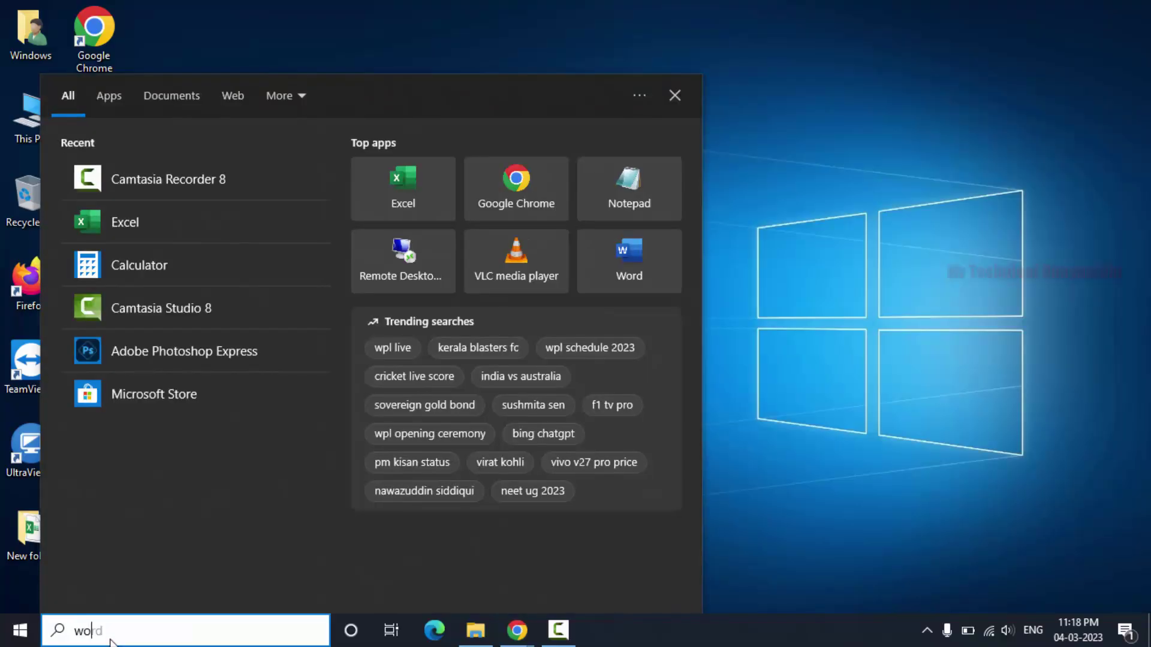